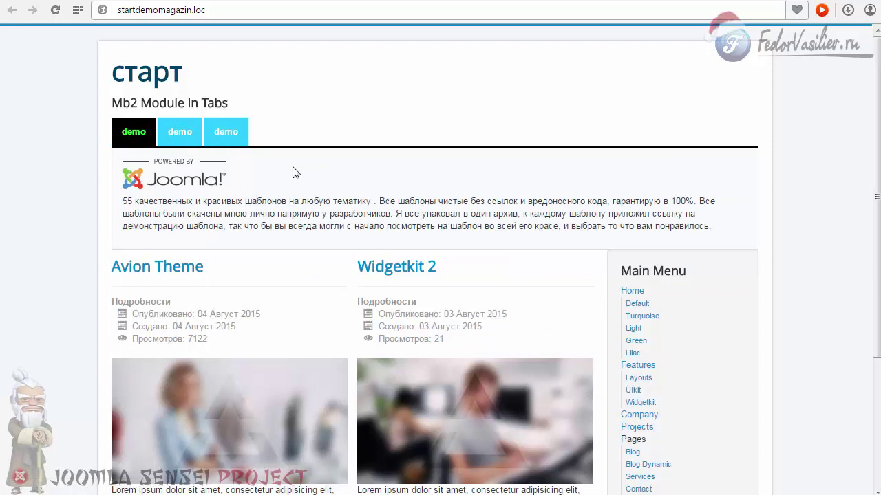
- Examine the content of each of the three demo tabs in the Mb2 Module in Tabs on the front page
{"action": "left_click", "coordinate": [184, 141]}
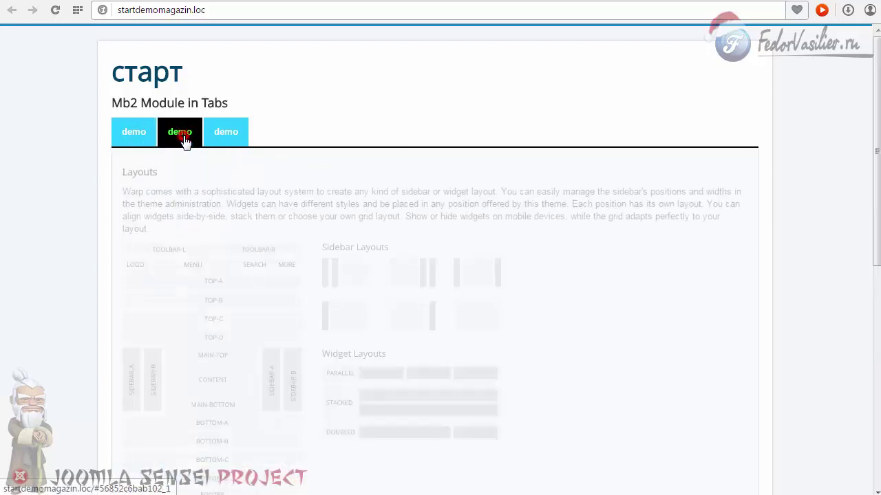
{"action": "left_click", "coordinate": [224, 136]}
{"action": "left_click", "coordinate": [188, 140]}
{"action": "left_click", "coordinate": [133, 142]}
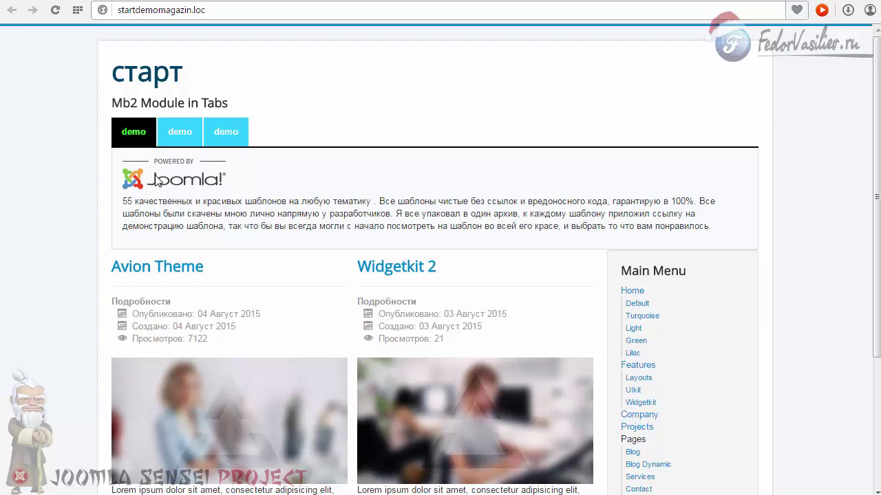
{"action": "left_click", "coordinate": [187, 137]}
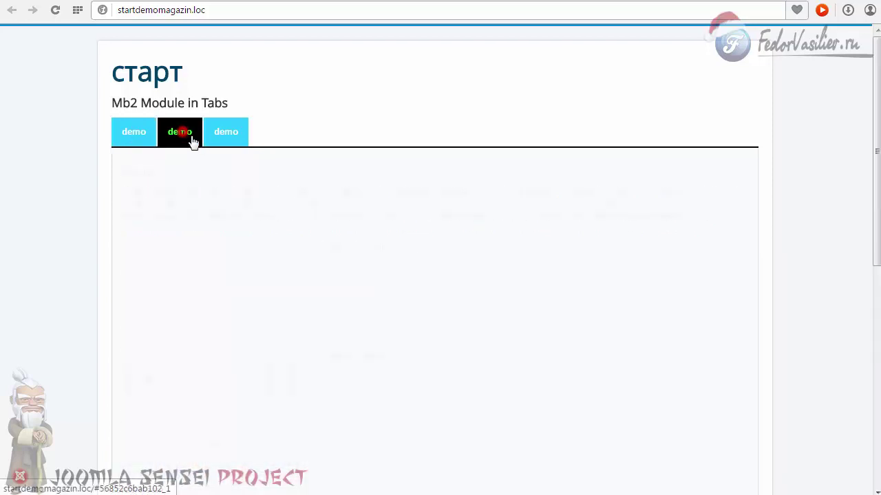
{"action": "left_click", "coordinate": [224, 136]}
{"action": "left_click", "coordinate": [179, 137]}
{"action": "left_click", "coordinate": [136, 136]}
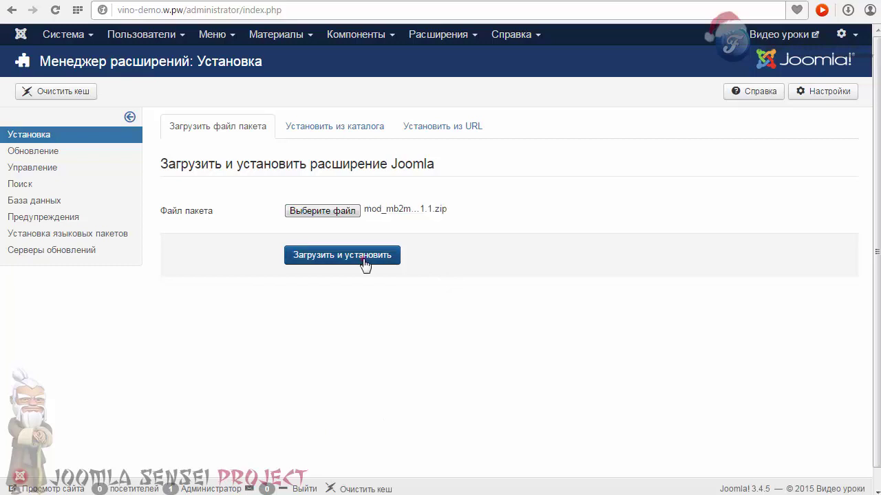
- Upload and install the chosen mod_mb2m…1.1.zip package, and go to the list of site modules
{"action": "left_click", "coordinate": [365, 255]}
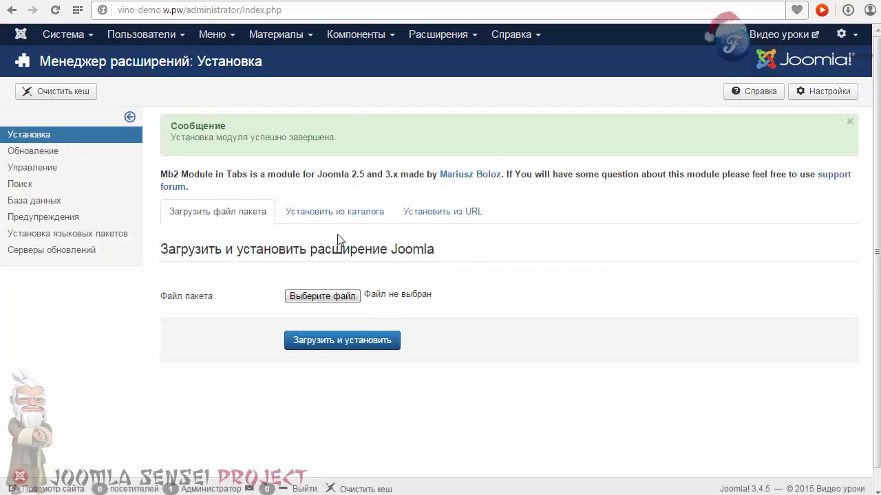
{"action": "left_click", "coordinate": [441, 34]}
{"action": "left_click", "coordinate": [441, 87]}
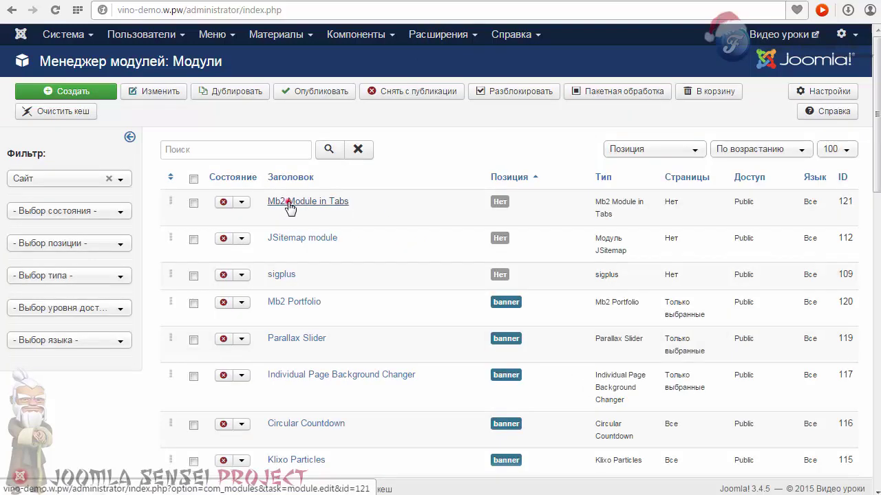
- Open the Mb2 Module in Tabs for editing and set its state to published (Опубликовано)
{"action": "left_click", "coordinate": [289, 201]}
{"action": "left_click", "coordinate": [716, 304]}
{"action": "left_click", "coordinate": [695, 319]}
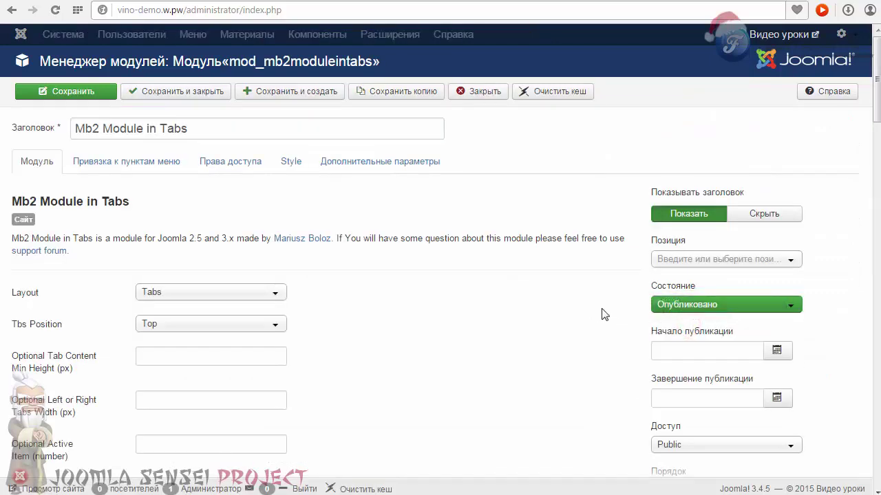
- Hide the module's title and assign the module to the Banner [banner] position
{"action": "left_click", "coordinate": [755, 214]}
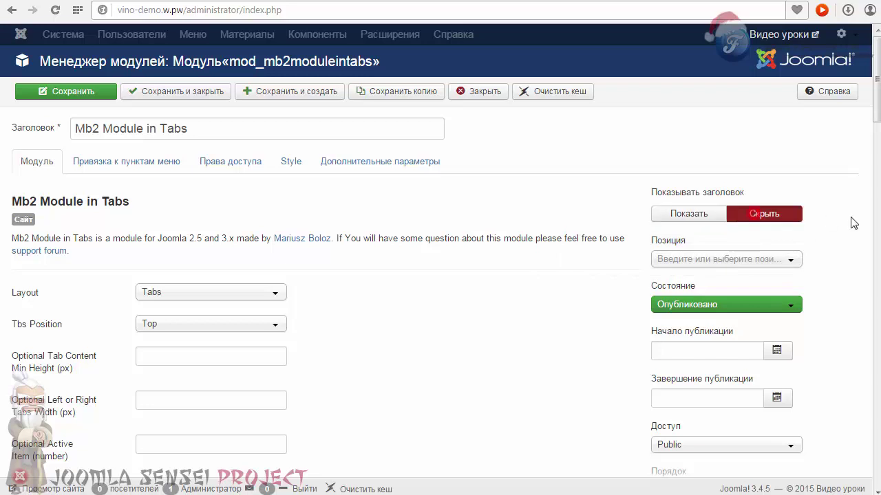
{"action": "left_click", "coordinate": [788, 260]}
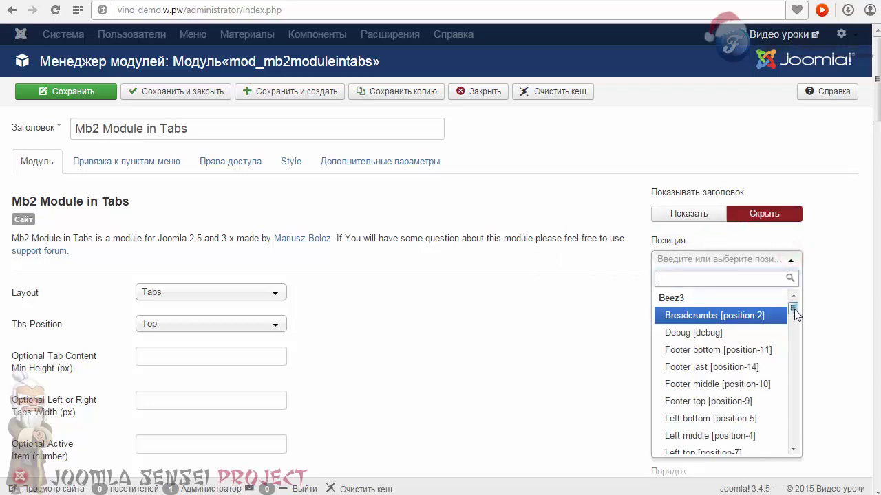
{"action": "left_click_drag", "start_coordinate": [795, 315], "coordinate": [793, 328]}
- Assign the module only to specified pages (Только на указанных страницах), deselecting all Main Menu items except Главная
{"action": "left_click", "coordinate": [157, 172]}
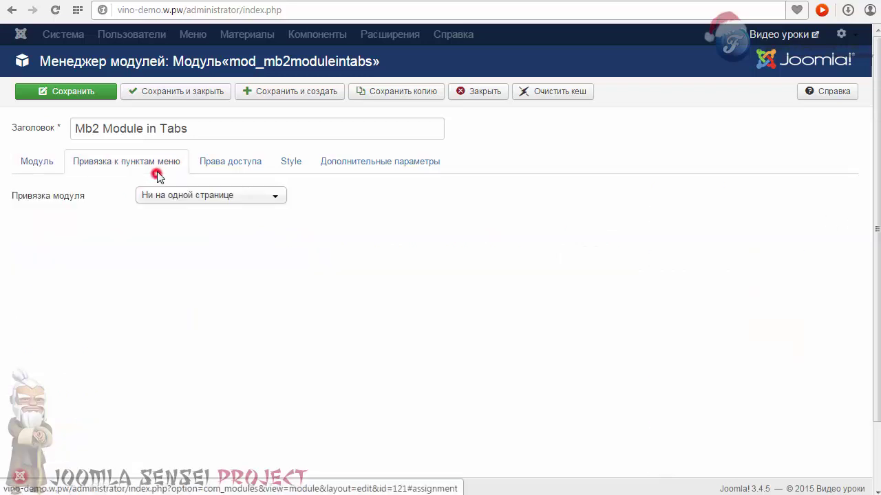
{"action": "left_click", "coordinate": [165, 201]}
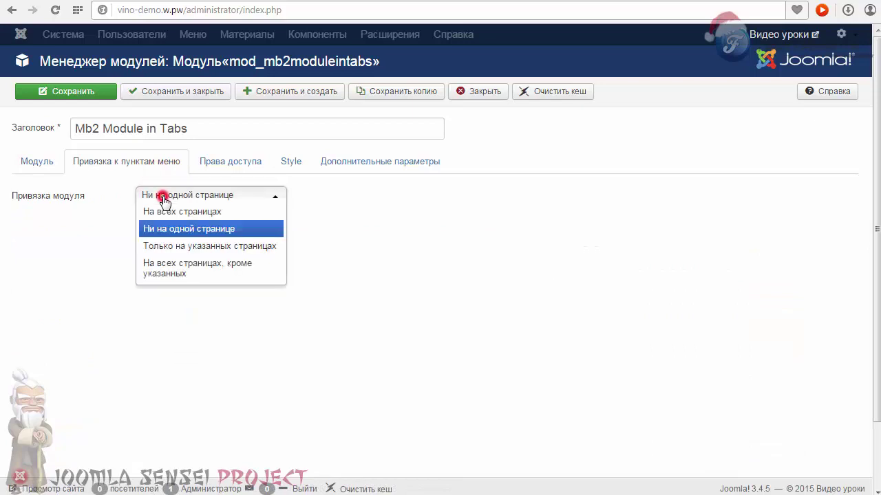
{"action": "left_click", "coordinate": [172, 246]}
{"action": "left_click", "coordinate": [247, 272]}
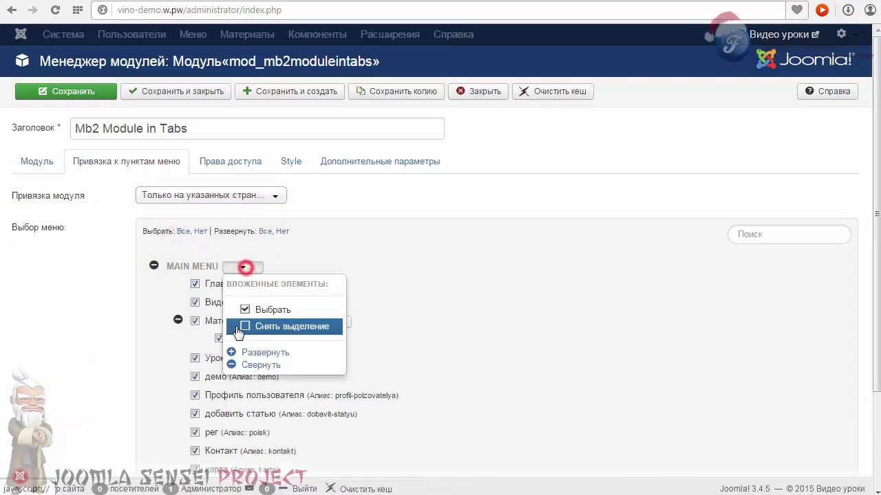
{"action": "left_click", "coordinate": [243, 324]}
{"action": "left_click", "coordinate": [195, 283]}
{"action": "scroll", "coordinate": [170, 339], "scroll_direction": "down", "scroll_amount": 2}
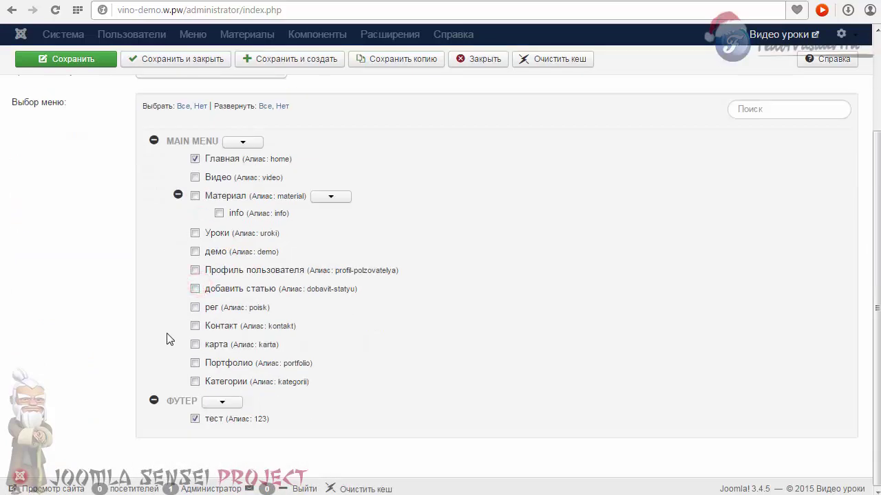
{"action": "scroll", "coordinate": [167, 276], "scroll_direction": "up", "scroll_amount": 2}
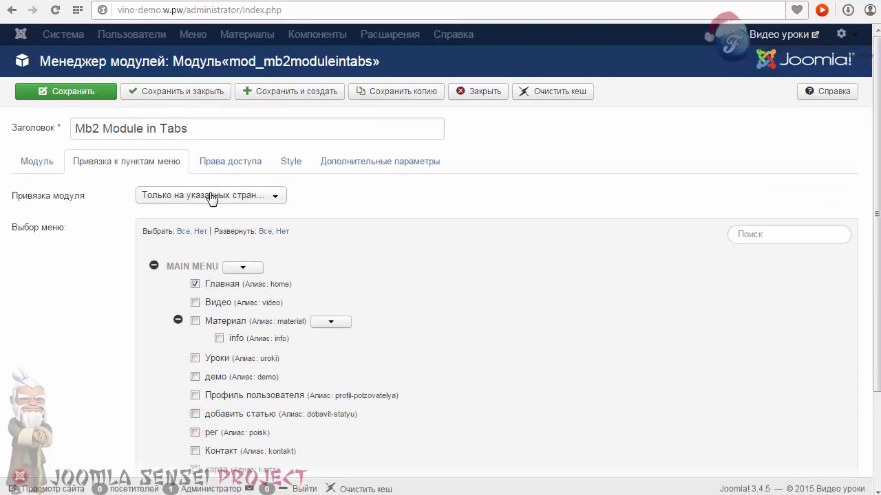
- Review the module's permissions and style settings, and set Jquery to Нет in the additional parameters
{"action": "left_click", "coordinate": [235, 165]}
{"action": "left_click", "coordinate": [283, 162]}
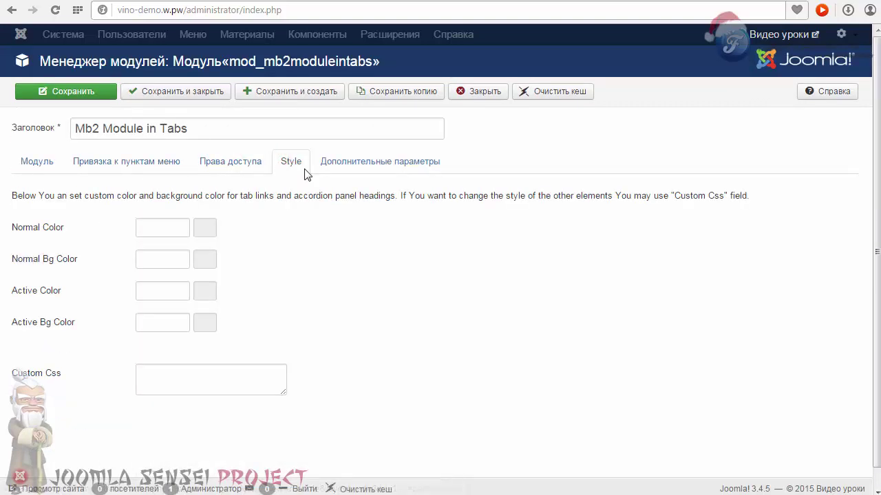
{"action": "left_click", "coordinate": [389, 167]}
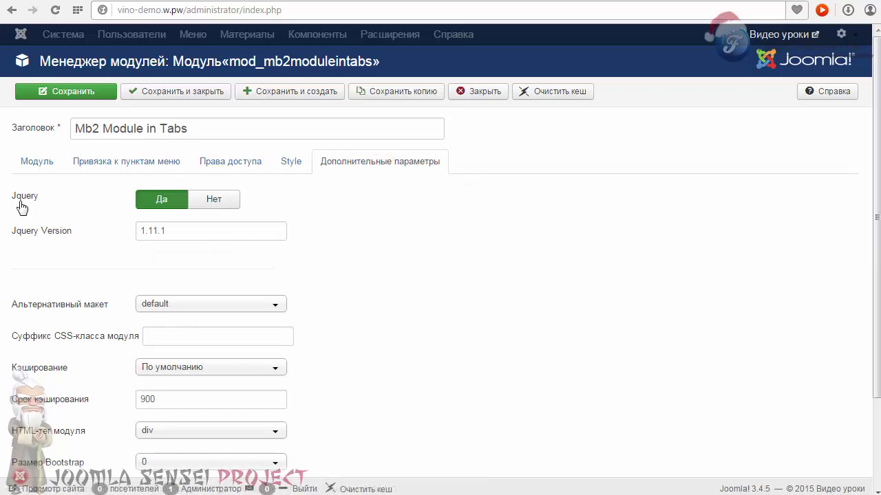
{"action": "left_click", "coordinate": [219, 201]}
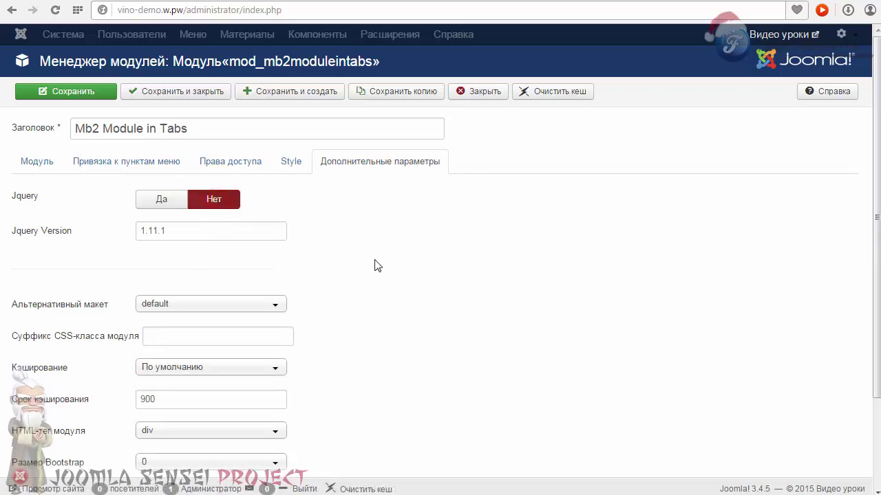
{"action": "scroll", "coordinate": [396, 271], "scroll_direction": "down", "scroll_amount": 2}
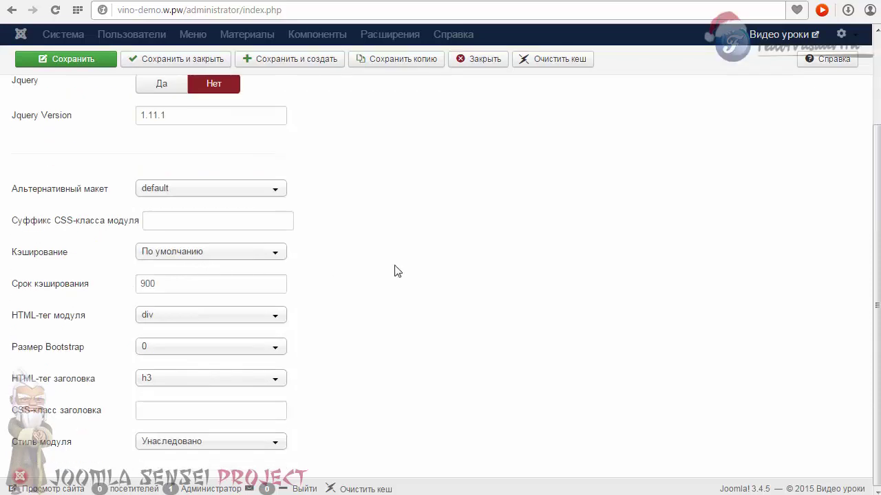
{"action": "scroll", "coordinate": [424, 278], "scroll_direction": "up", "scroll_amount": 3}
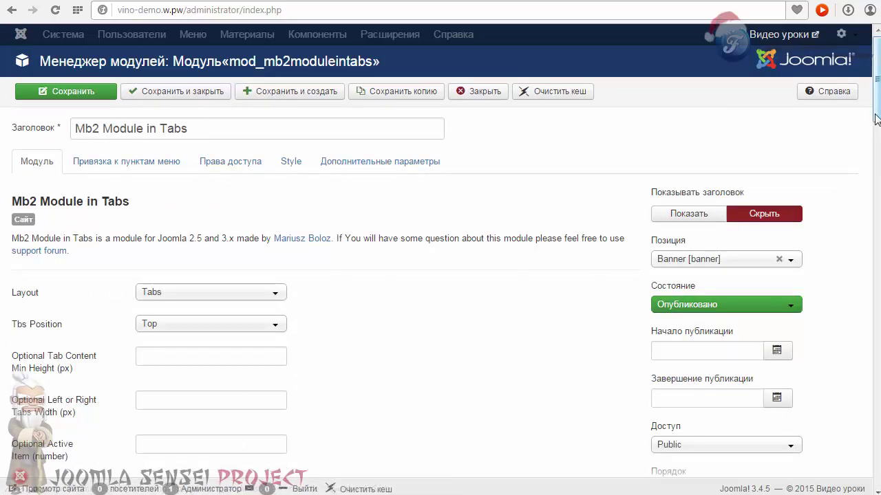
- Examine the module's layout options and the title, module and article fields of the tab items from Item 1 through Item 10
{"action": "scroll", "coordinate": [769, 216], "scroll_direction": "down", "scroll_amount": 3}
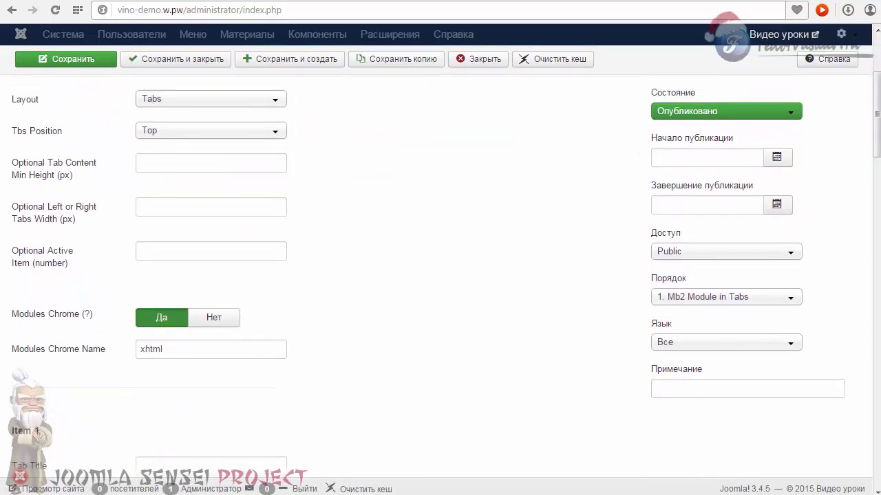
{"action": "left_click_drag", "start_coordinate": [878, 150], "coordinate": [871, 186]}
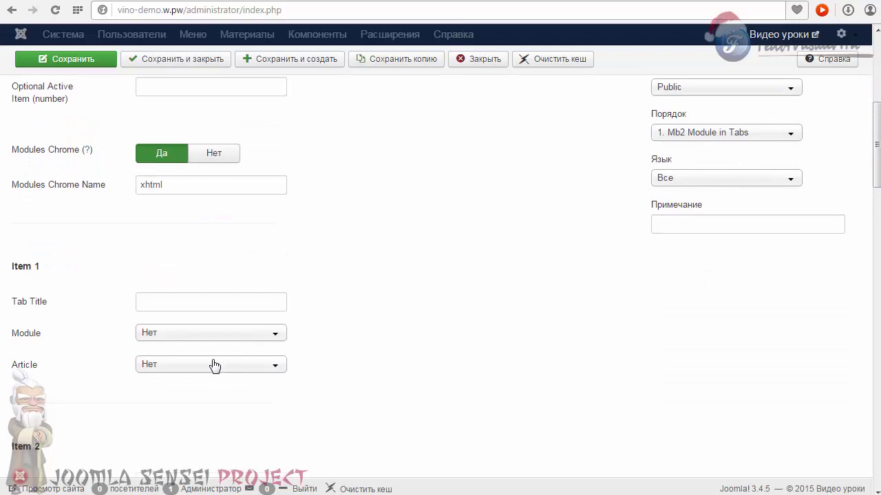
{"action": "scroll", "coordinate": [878, 170], "scroll_direction": "down", "scroll_amount": 2}
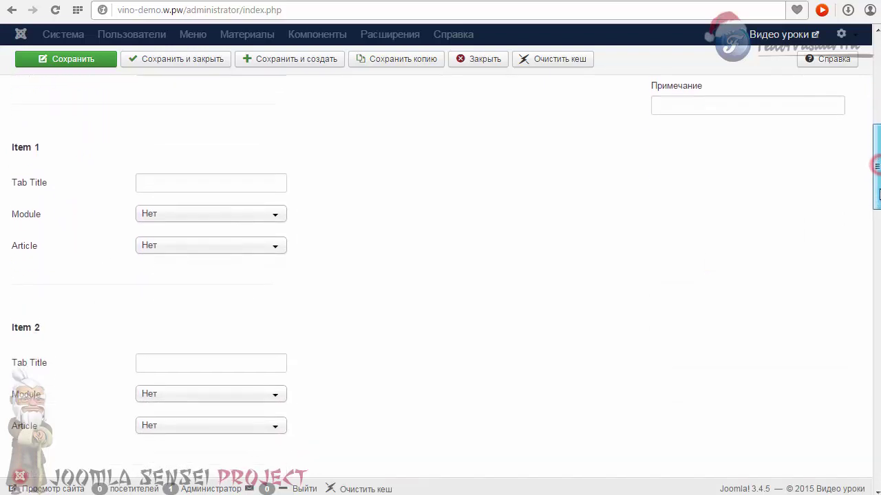
{"action": "left_click_drag", "start_coordinate": [49, 146], "coordinate": [10, 148]}
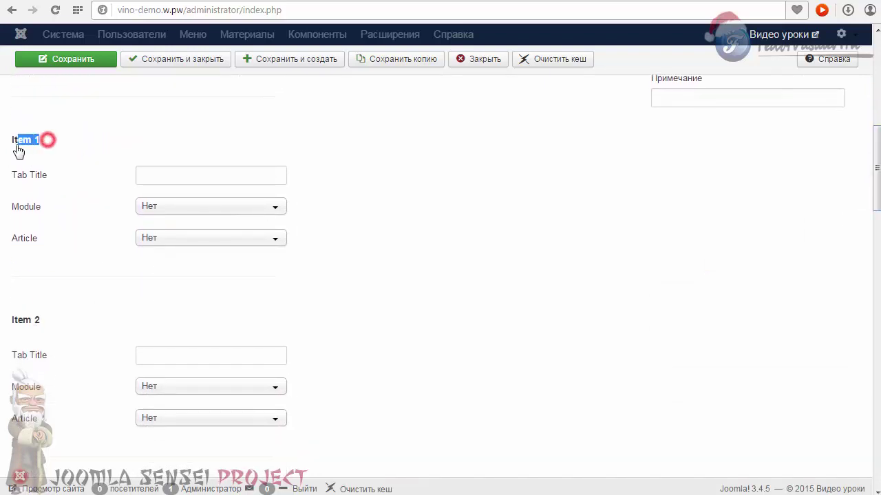
{"action": "left_click", "coordinate": [154, 175]}
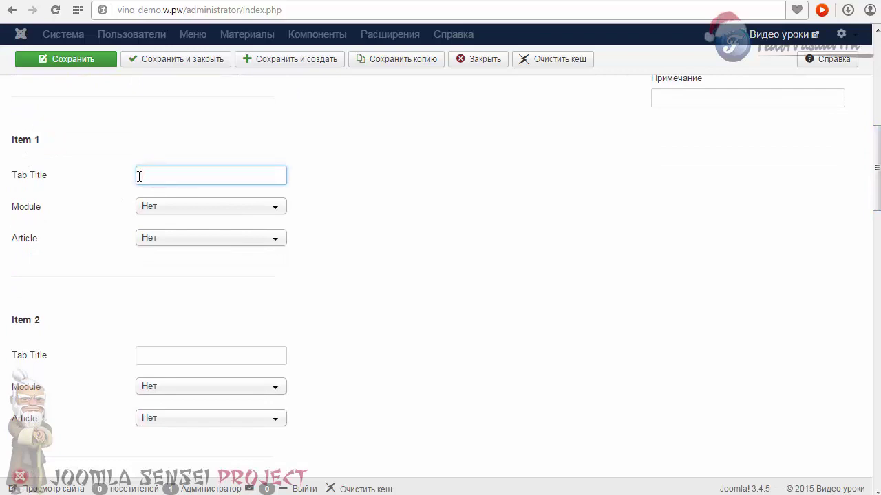
{"action": "left_click", "coordinate": [173, 211]}
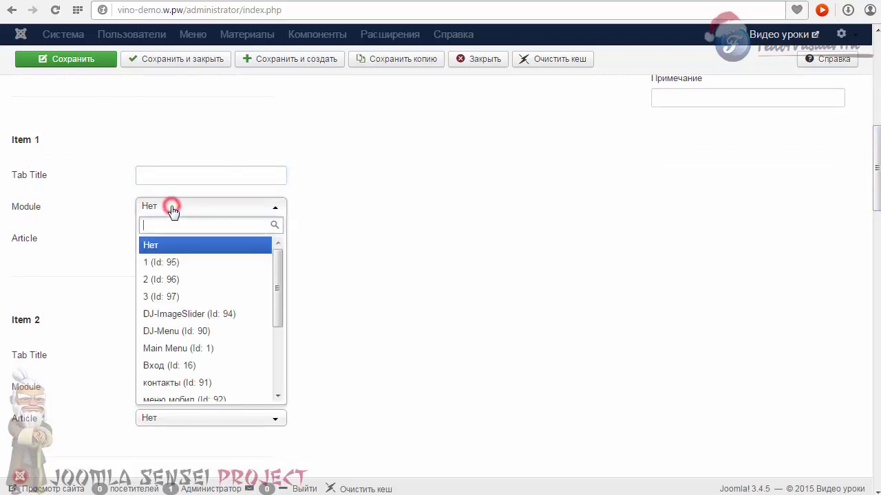
{"action": "left_click", "coordinate": [170, 208]}
{"action": "left_click", "coordinate": [170, 240]}
{"action": "left_click", "coordinate": [171, 242]}
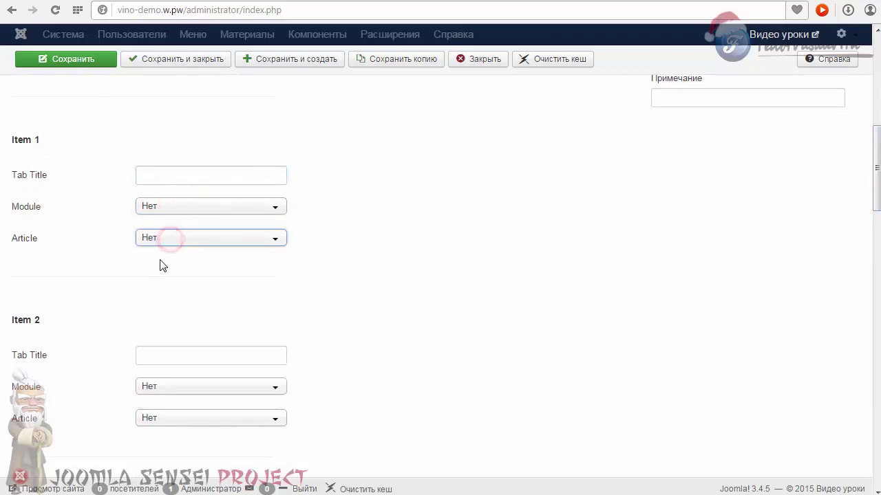
{"action": "left_click_drag", "start_coordinate": [875, 206], "coordinate": [870, 475]}
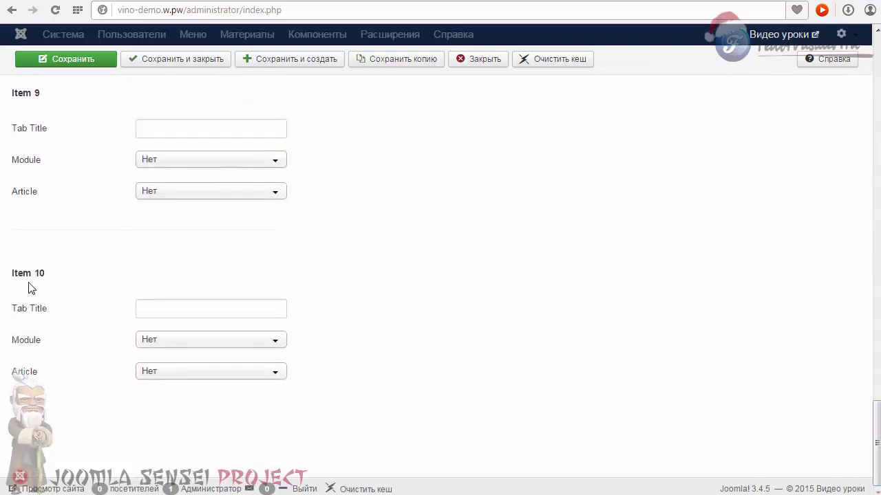
{"action": "left_click_drag", "start_coordinate": [45, 276], "coordinate": [8, 278]}
{"action": "left_click", "coordinate": [57, 279]}
{"action": "key", "text": "Home"}
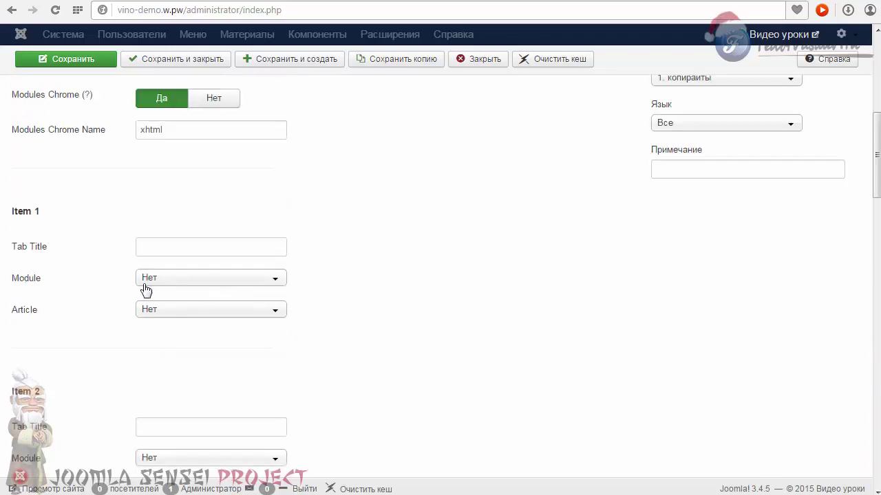
- Assign the Вход (Id: 16) module to Item 1 and give its tab the title "вход"
{"action": "triple_click", "coordinate": [12, 216]}
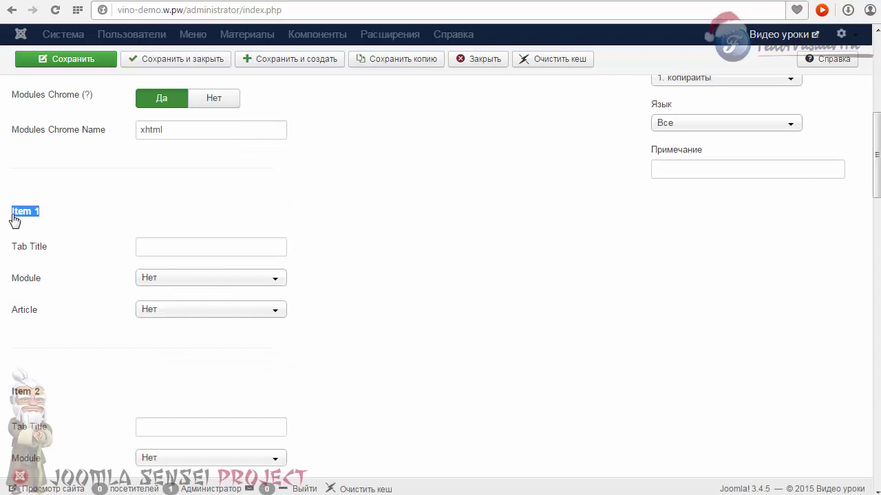
{"action": "left_click", "coordinate": [55, 219]}
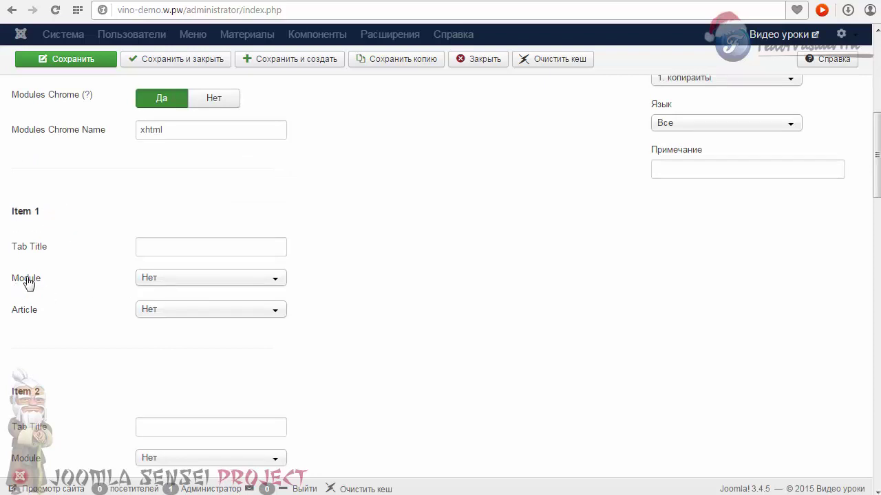
{"action": "left_click", "coordinate": [167, 280]}
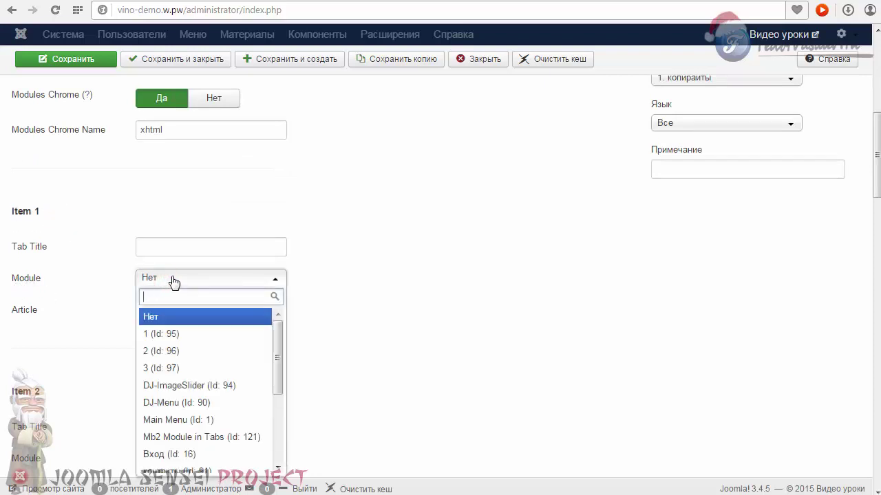
{"action": "left_click_drag", "start_coordinate": [280, 351], "coordinate": [279, 383]}
{"action": "left_click", "coordinate": [175, 407]}
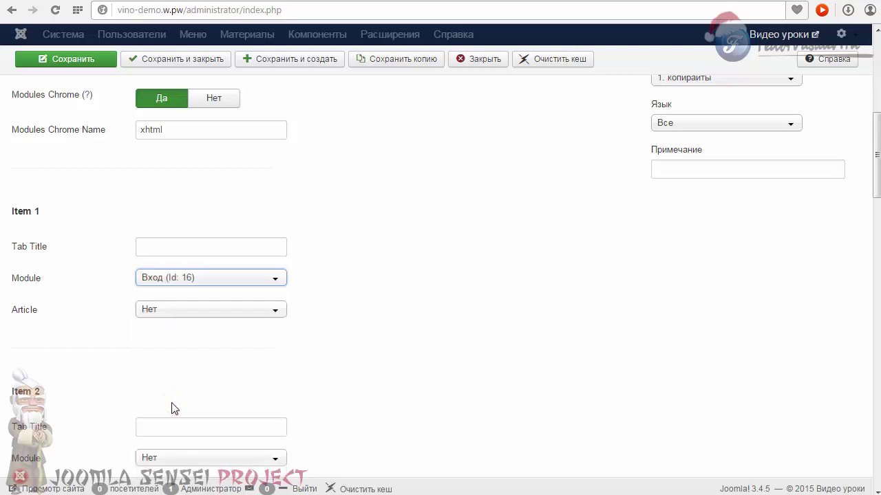
{"action": "left_click", "coordinate": [32, 249]}
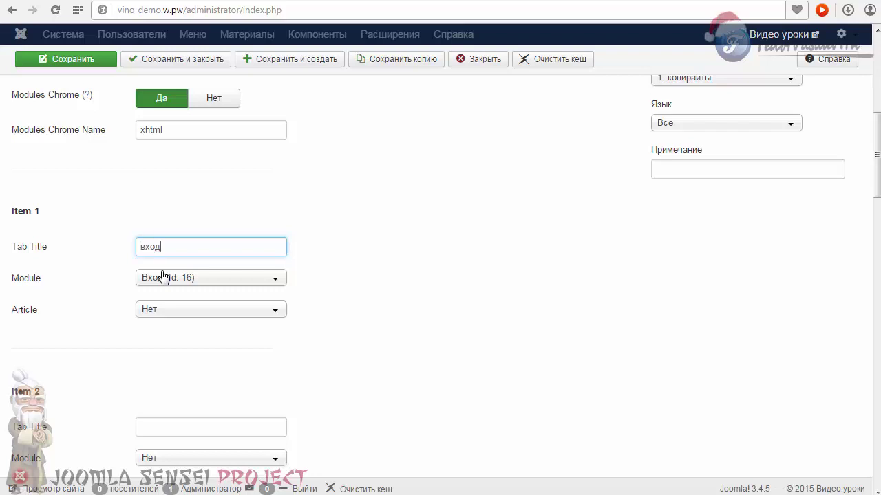
- Assign the article Виджеты эффекты на ссылках V.4 в Adobe Muse (Id: 1) to Item 2, title its tab "статья" and save the module
{"action": "scroll", "coordinate": [325, 319], "scroll_direction": "down", "scroll_amount": 3}
{"action": "left_click", "coordinate": [166, 234]}
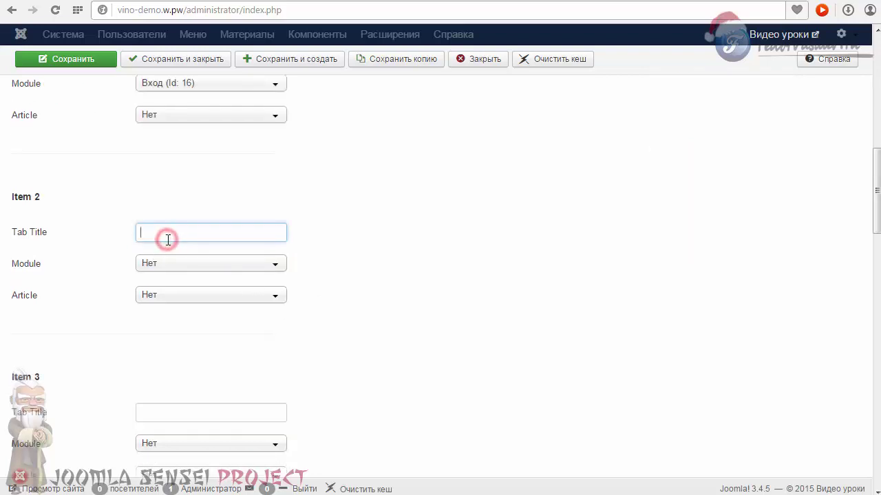
{"action": "left_click", "coordinate": [180, 301]}
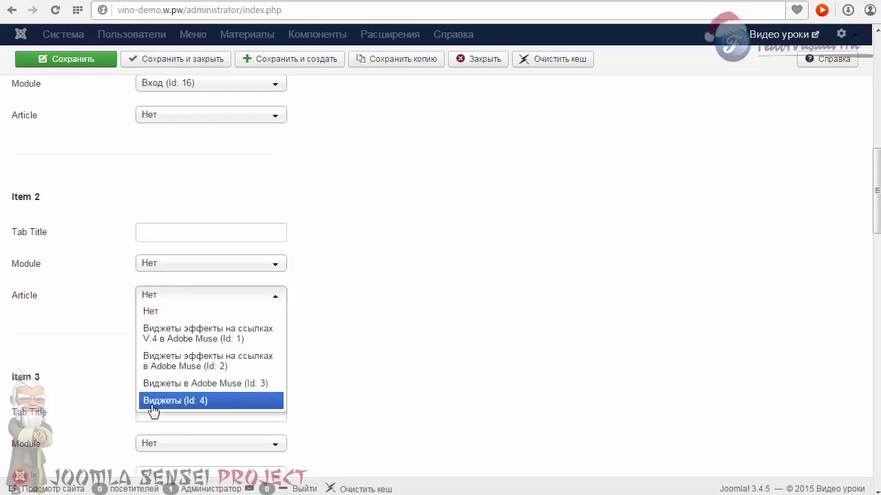
{"action": "left_click", "coordinate": [159, 337]}
{"action": "scroll", "coordinate": [130, 344], "scroll_direction": "up", "scroll_amount": 2}
{"action": "left_click", "coordinate": [156, 370]}
{"action": "type", "text": "ста"}
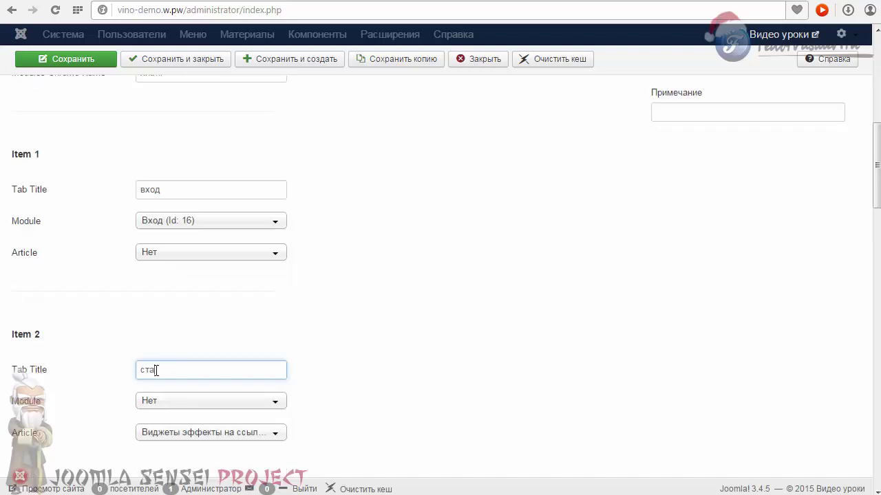
{"action": "type", "text": "тья"}
{"action": "double_click", "coordinate": [173, 370]}
{"action": "left_click", "coordinate": [172, 370]}
{"action": "scroll", "coordinate": [210, 360], "scroll_direction": "up", "scroll_amount": 10}
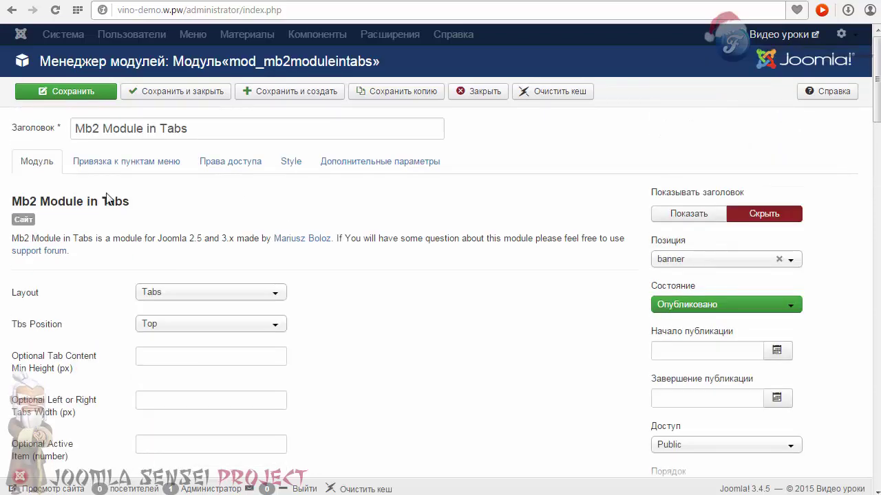
{"action": "left_click", "coordinate": [87, 92]}
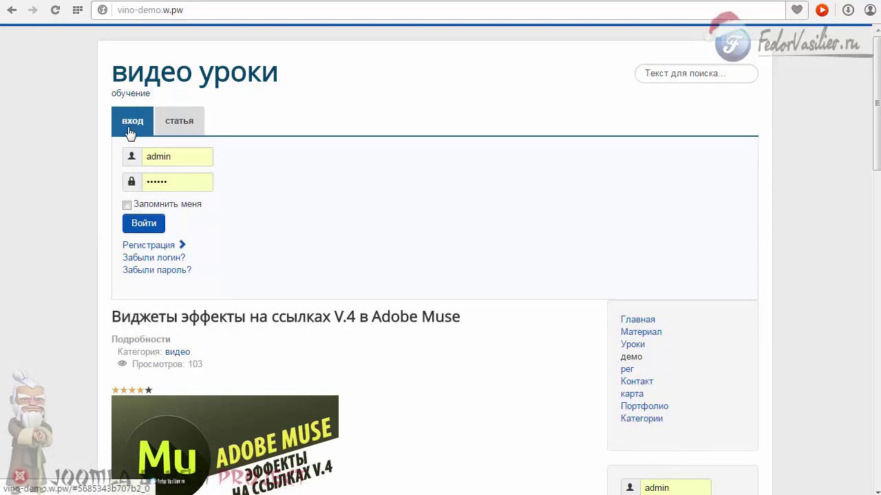
- Check the content of the статья and вход tabs on the site's home page
{"action": "left_click", "coordinate": [173, 125]}
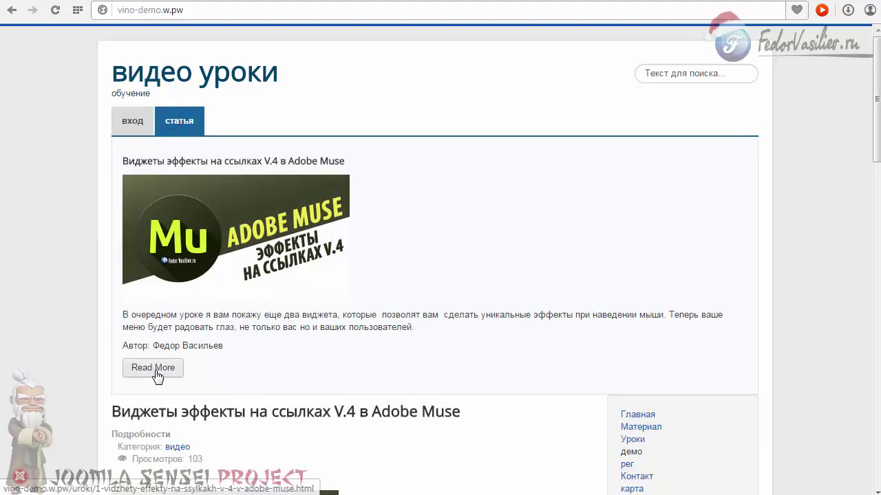
{"action": "scroll", "coordinate": [629, 222], "scroll_direction": "down", "scroll_amount": 1}
{"action": "scroll", "coordinate": [628, 222], "scroll_direction": "up", "scroll_amount": 1}
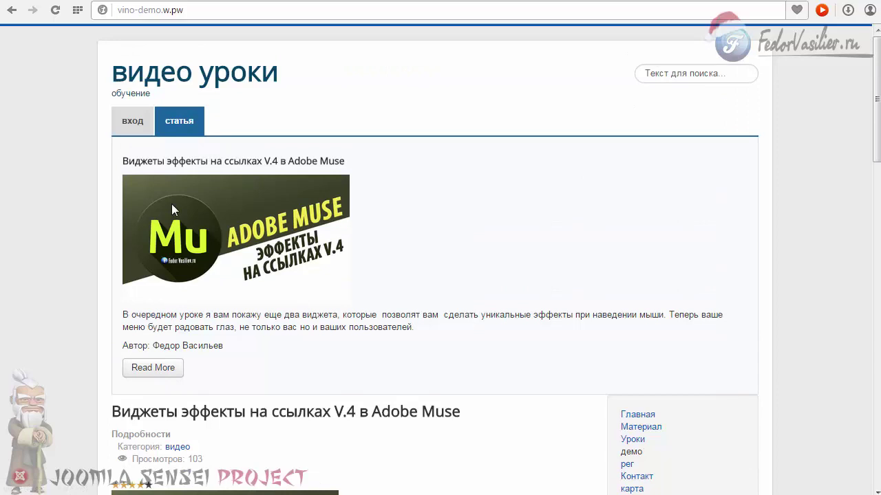
{"action": "left_click", "coordinate": [131, 124]}
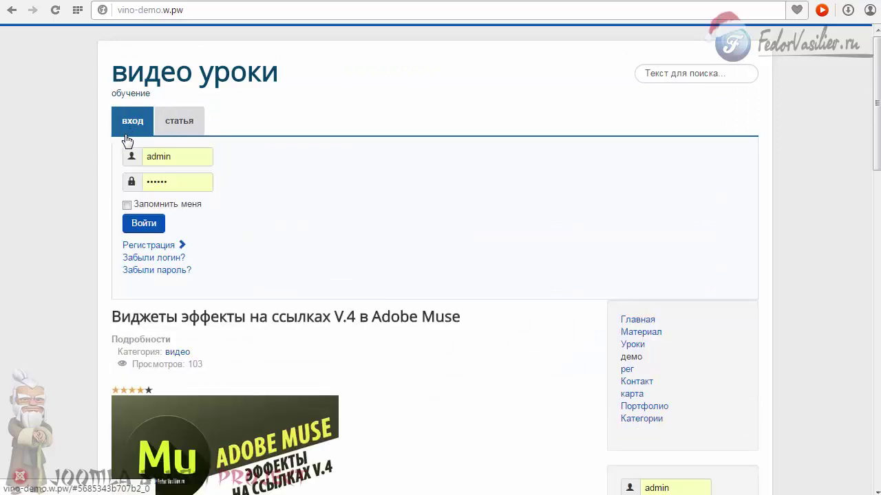
- Assign the article Виджеты эффекты на ссылках V.4 в Adobe Muse to Item 3, title its tab "демо" and save the module
{"action": "key", "text": "ctrl+Tab"}
{"action": "scroll", "coordinate": [329, 250], "scroll_direction": "down", "scroll_amount": 5}
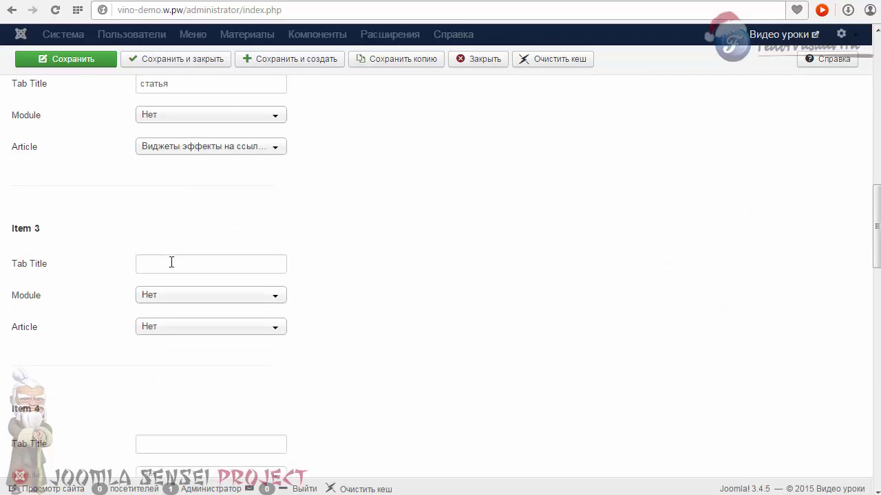
{"action": "left_click", "coordinate": [175, 326]}
{"action": "left_click", "coordinate": [169, 366]}
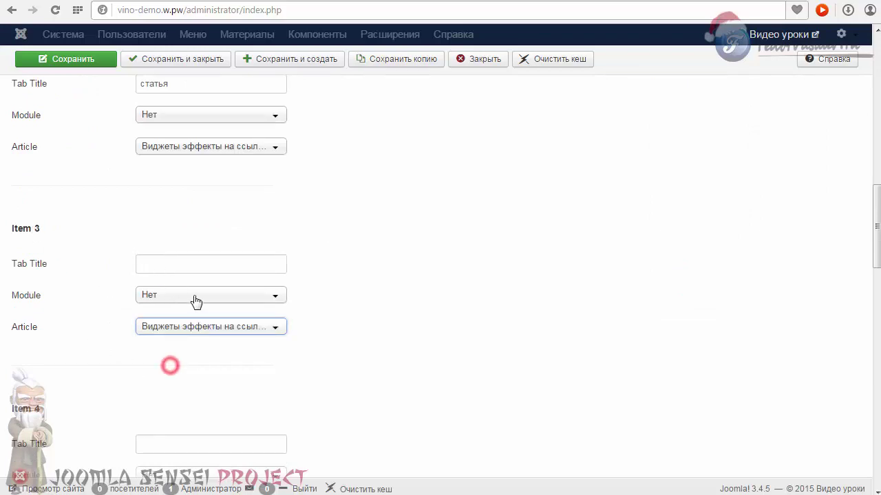
{"action": "left_click", "coordinate": [184, 262]}
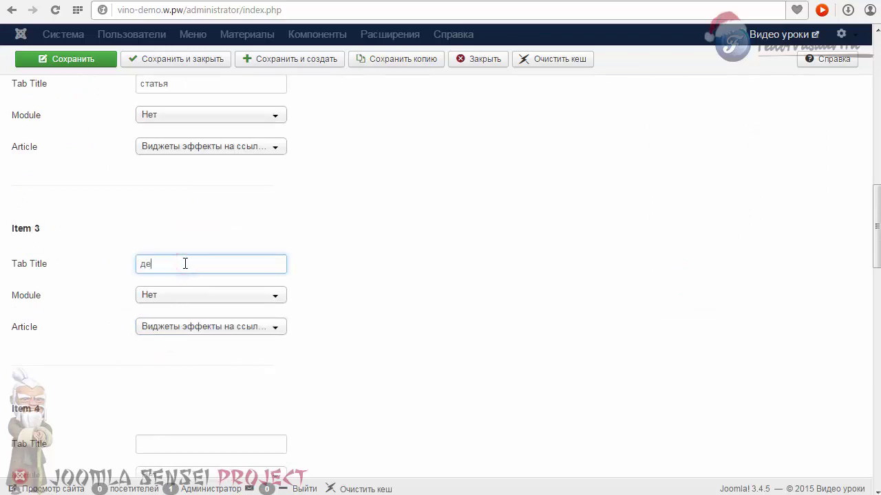
{"action": "left_click", "coordinate": [65, 56]}
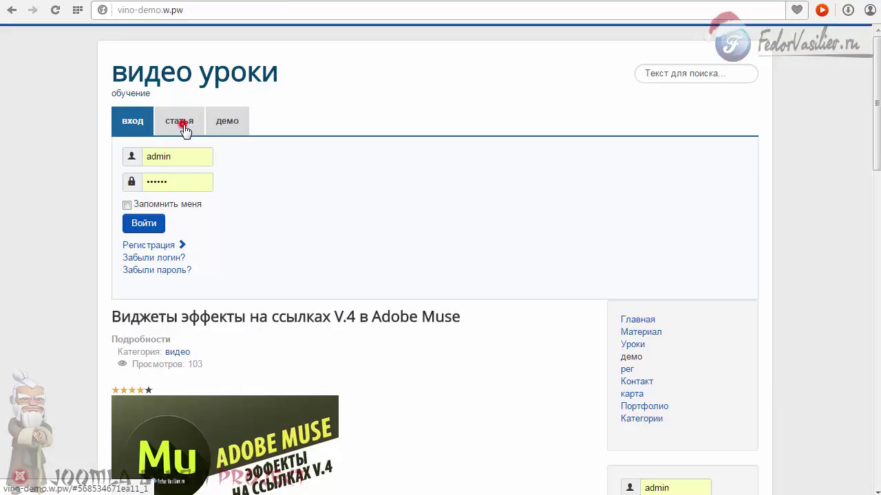
- Test switching between the статья, демо and вход tabs on the home page
{"action": "left_click", "coordinate": [179, 121]}
{"action": "left_click", "coordinate": [225, 130]}
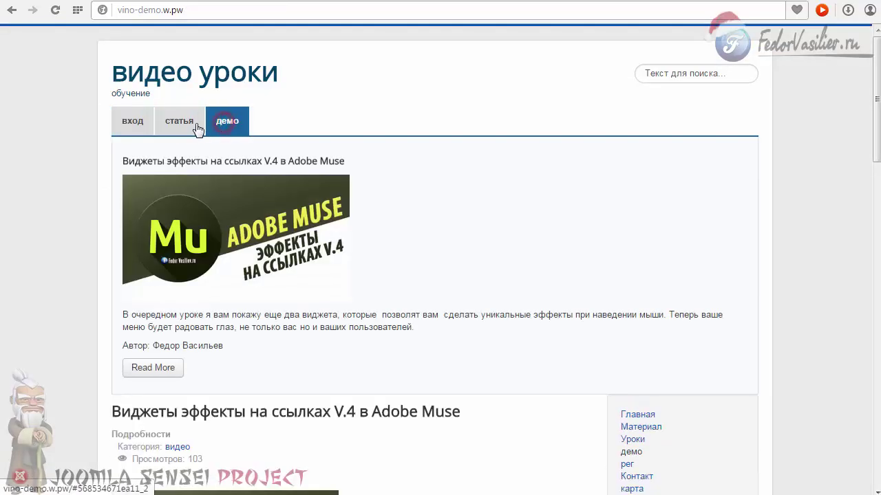
{"action": "left_click", "coordinate": [185, 130]}
{"action": "left_click", "coordinate": [211, 124]}
{"action": "left_click", "coordinate": [183, 130]}
{"action": "left_click", "coordinate": [227, 127]}
{"action": "left_click", "coordinate": [197, 121]}
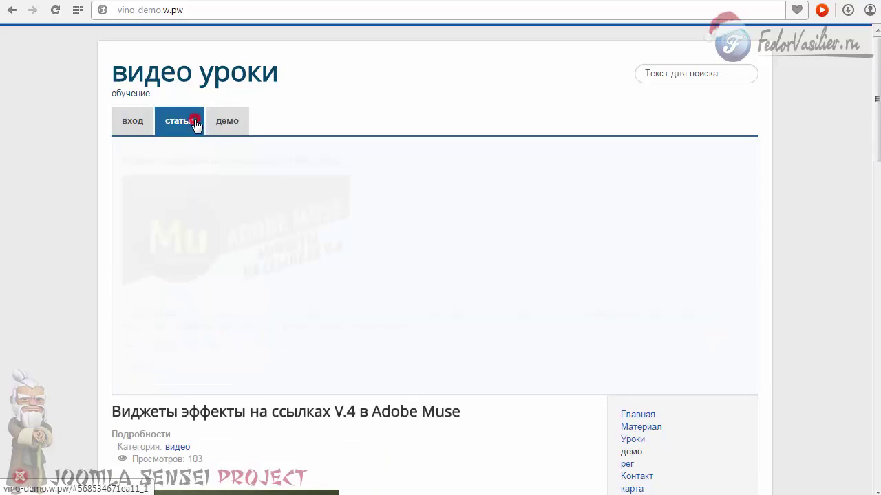
{"action": "left_click", "coordinate": [232, 121]}
{"action": "left_click", "coordinate": [133, 121]}
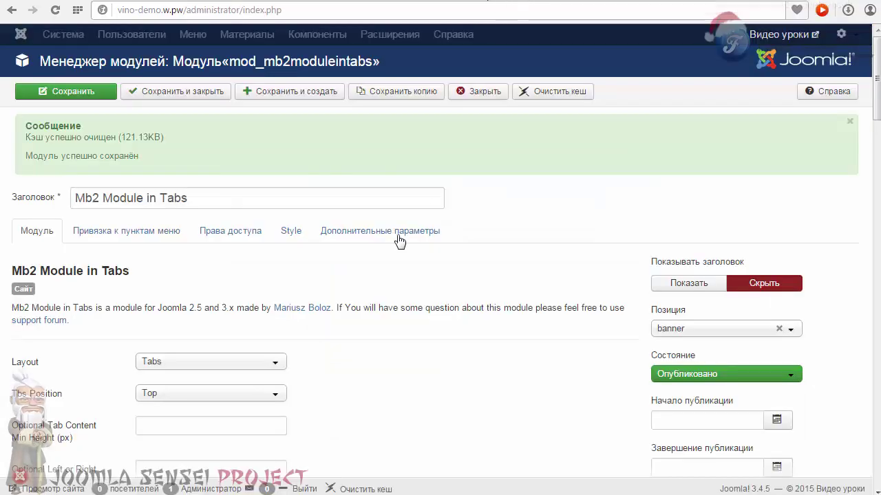
- Set the module's layout to Panels (accordion) and save it
{"action": "scroll", "coordinate": [393, 236], "scroll_direction": "down", "scroll_amount": 6}
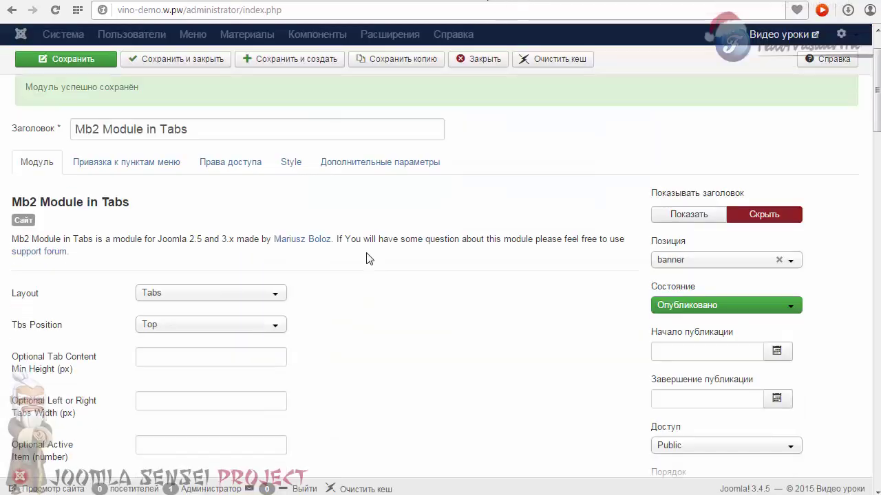
{"action": "scroll", "coordinate": [370, 257], "scroll_direction": "up", "scroll_amount": 4}
{"action": "scroll", "coordinate": [369, 257], "scroll_direction": "down", "scroll_amount": 1}
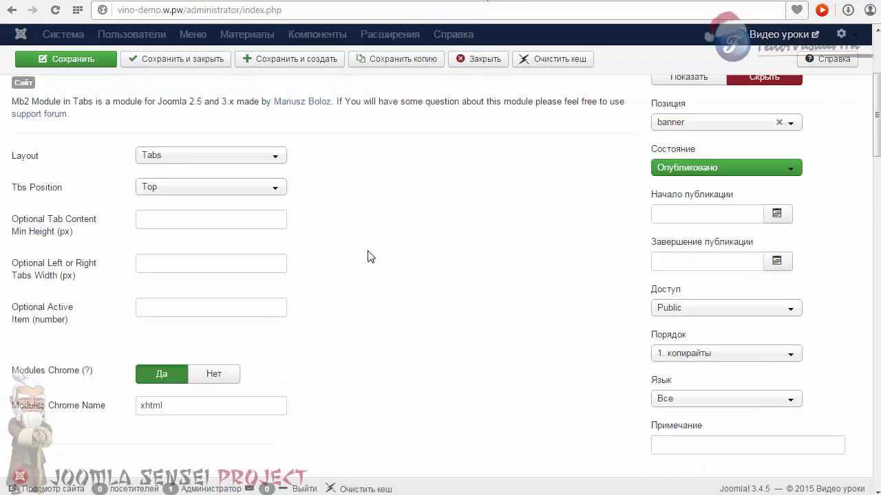
{"action": "scroll", "coordinate": [370, 258], "scroll_direction": "up", "scroll_amount": 1}
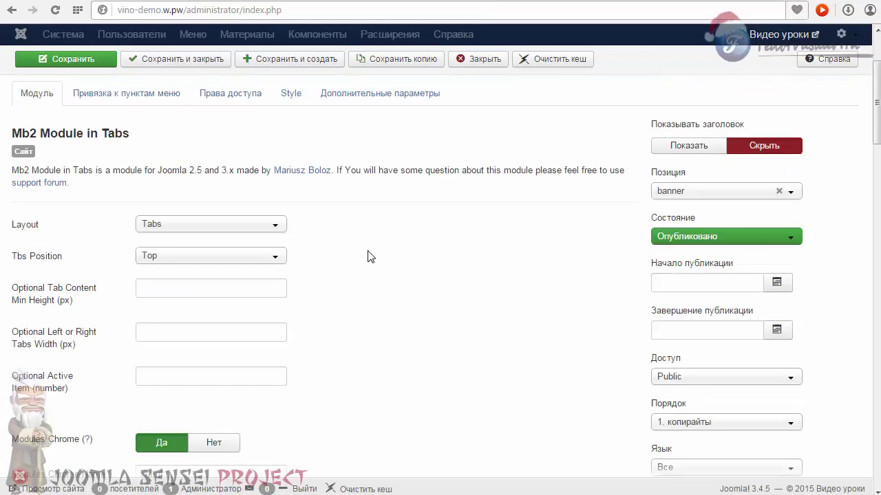
{"action": "left_click", "coordinate": [167, 226]}
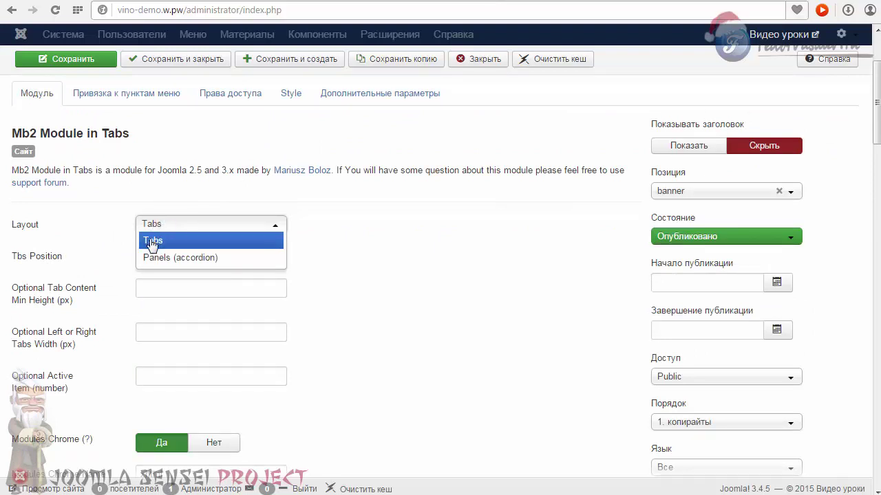
{"action": "left_click", "coordinate": [215, 261]}
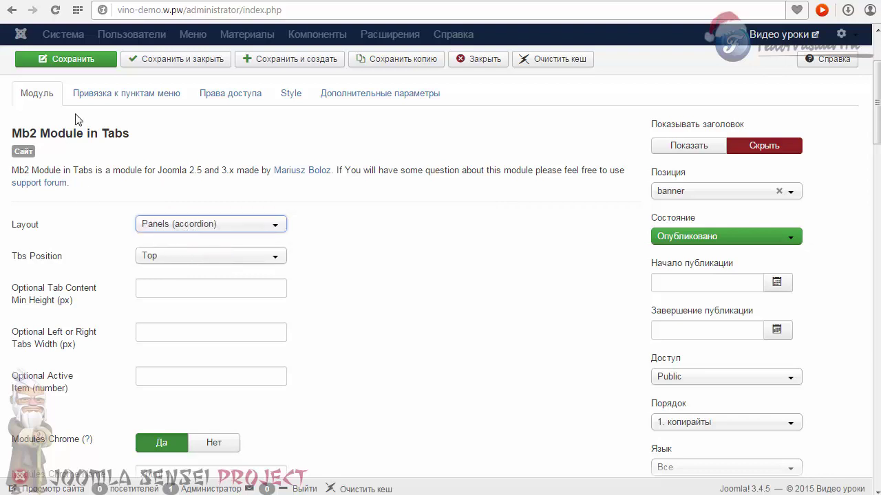
{"action": "left_click", "coordinate": [65, 60]}
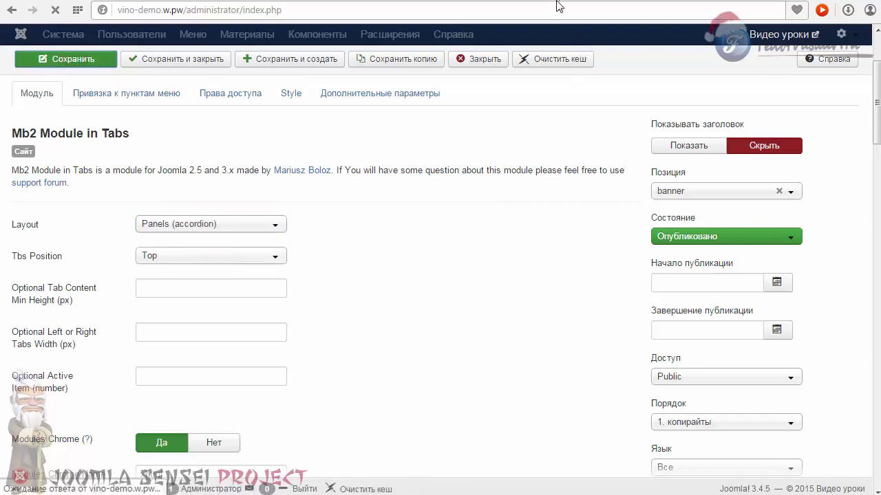
- Reload the home page and examine how the вход, статья and демо accordion panels expand
{"action": "left_click", "coordinate": [558, 6]}
{"action": "left_click", "coordinate": [54, 8]}
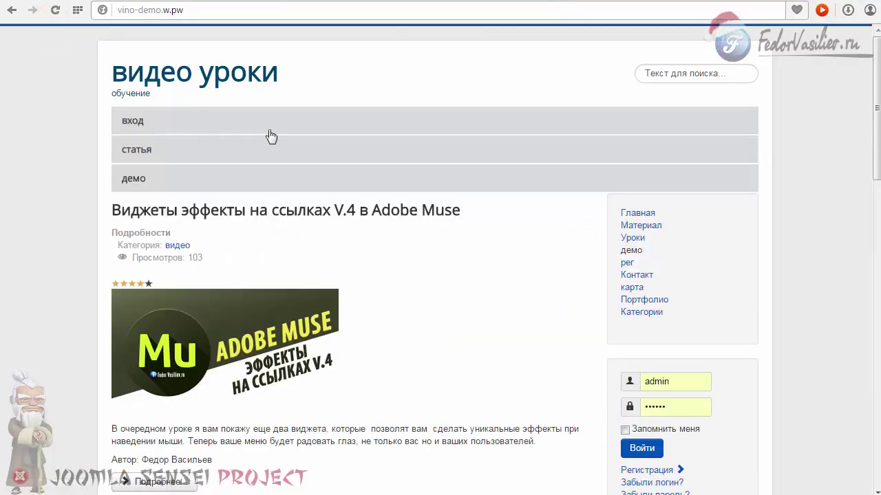
{"action": "left_click", "coordinate": [135, 121]}
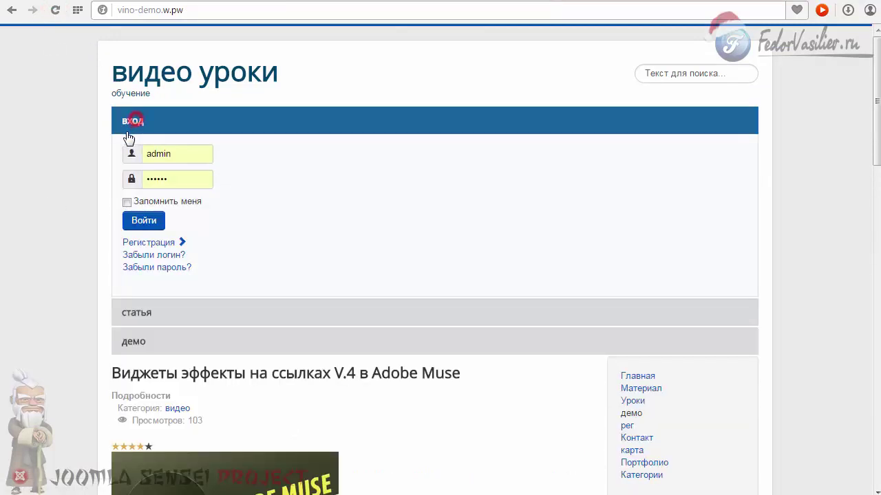
{"action": "left_click", "coordinate": [152, 315]}
{"action": "left_click", "coordinate": [186, 439]}
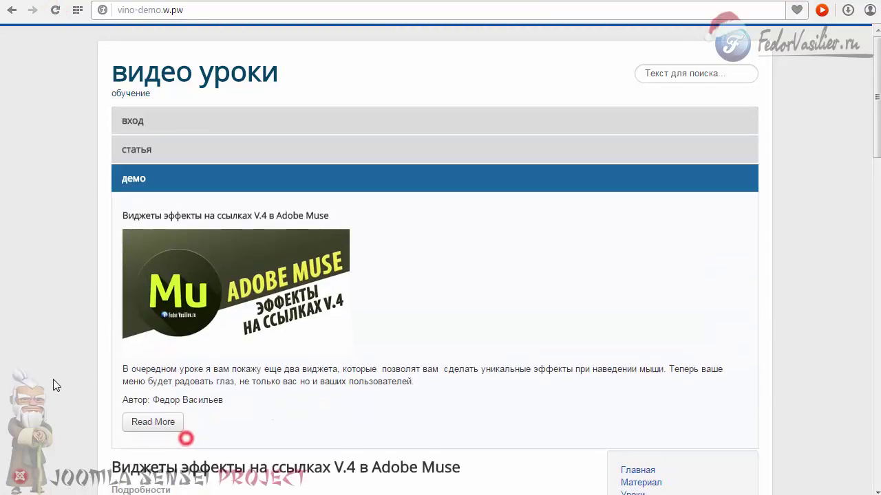
{"action": "left_click", "coordinate": [139, 116]}
{"action": "scroll", "coordinate": [246, 194], "scroll_direction": "down", "scroll_amount": 3}
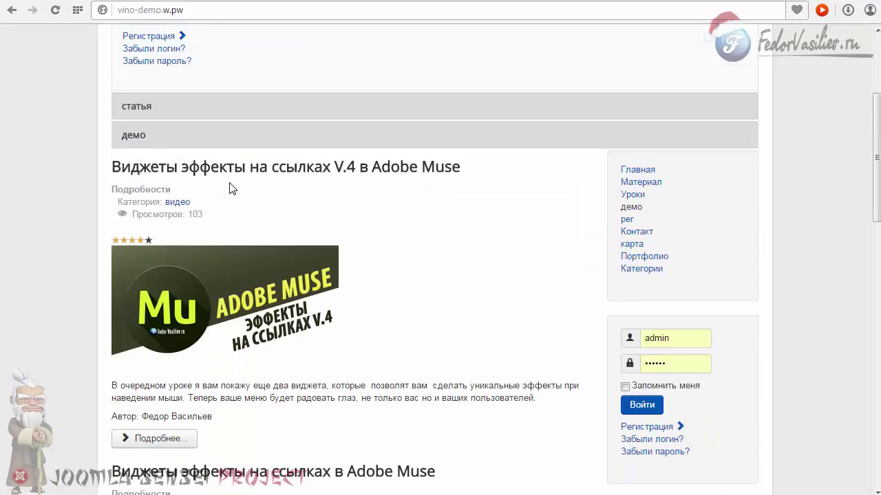
{"action": "scroll", "coordinate": [232, 189], "scroll_direction": "up", "scroll_amount": 3}
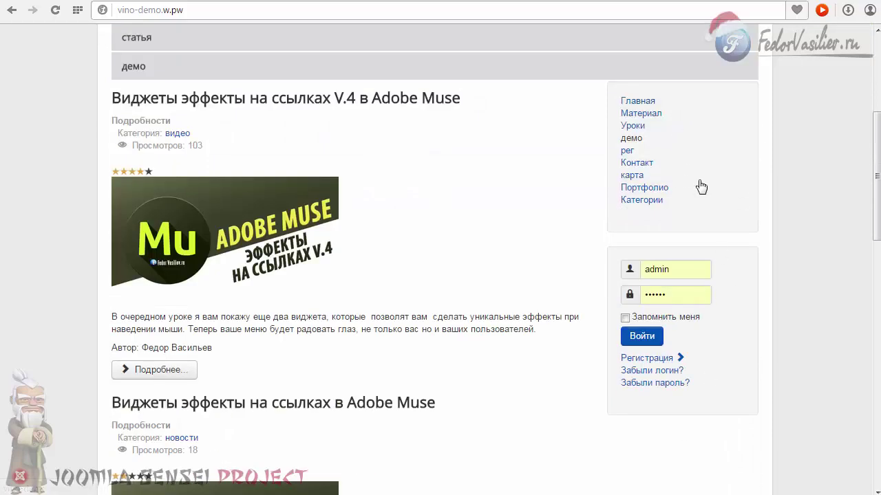
{"action": "scroll", "coordinate": [688, 187], "scroll_direction": "up", "scroll_amount": 4}
- Save the module with the Tabs layout and Tbs Position set to Bottom, and test the статья and демо tabs on the home page
{"action": "left_click", "coordinate": [518, 2]}
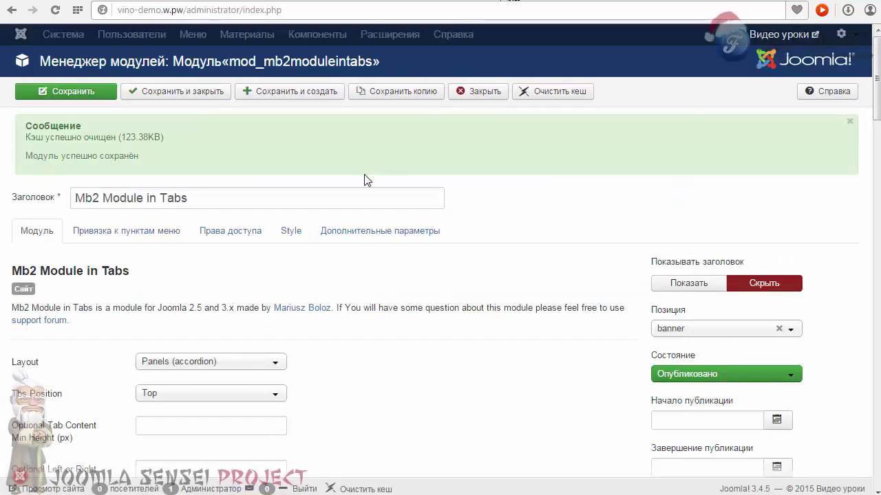
{"action": "left_click", "coordinate": [164, 171]}
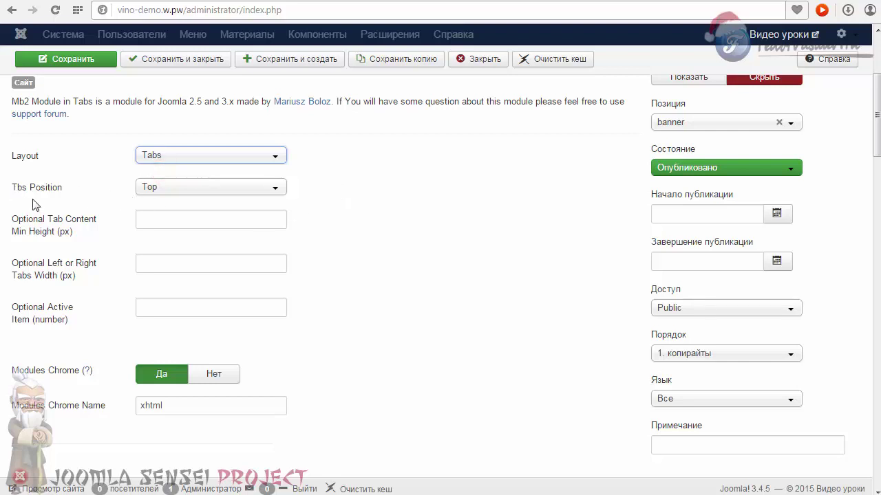
{"action": "left_click", "coordinate": [172, 190]}
{"action": "left_click", "coordinate": [167, 221]}
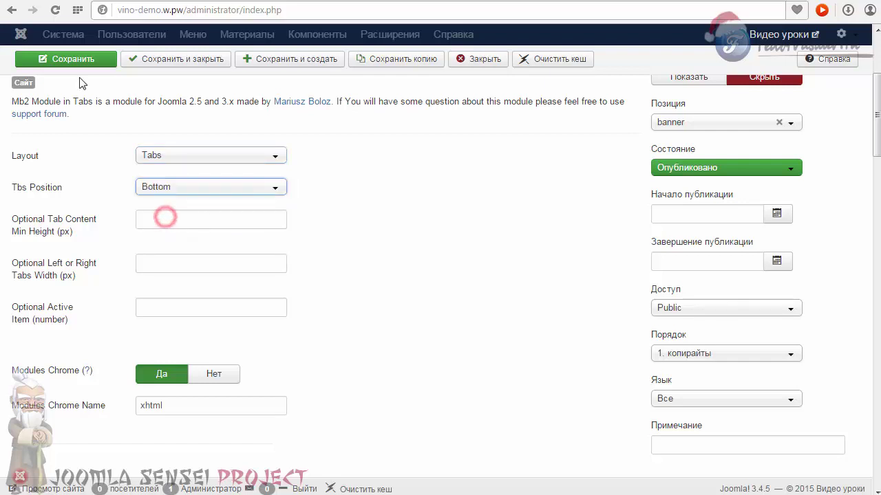
{"action": "left_click", "coordinate": [88, 62]}
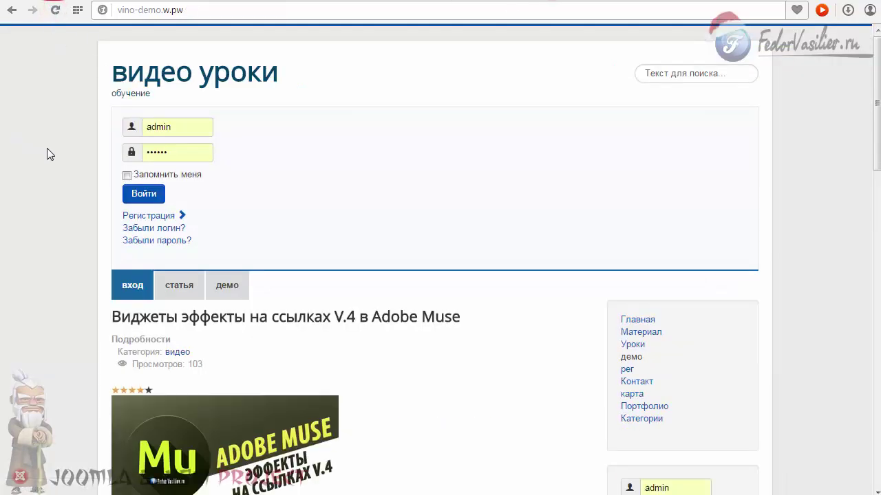
{"action": "left_click", "coordinate": [180, 288]}
{"action": "left_click", "coordinate": [227, 381]}
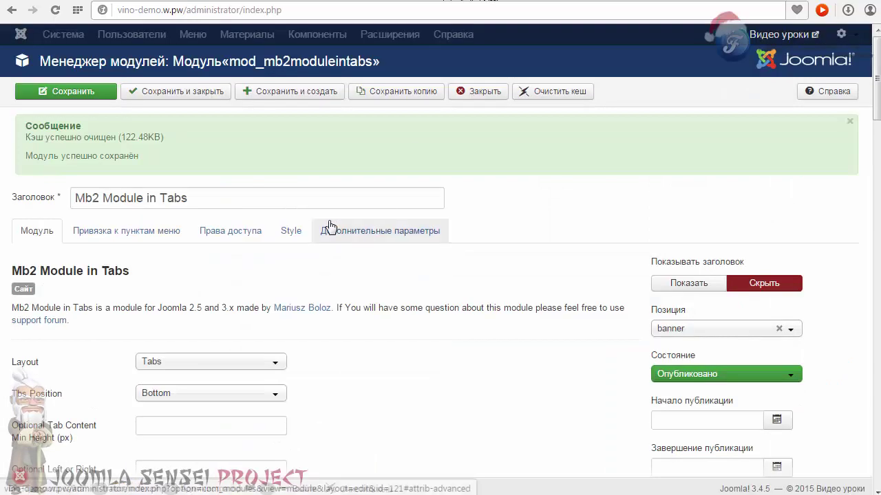
- Set the module's Tbs Position to Left, save it and reload the home page
{"action": "scroll", "coordinate": [330, 216], "scroll_direction": "down", "scroll_amount": 3}
{"action": "scroll", "coordinate": [334, 215], "scroll_direction": "up", "scroll_amount": 1}
{"action": "scroll", "coordinate": [337, 214], "scroll_direction": "down", "scroll_amount": 1}
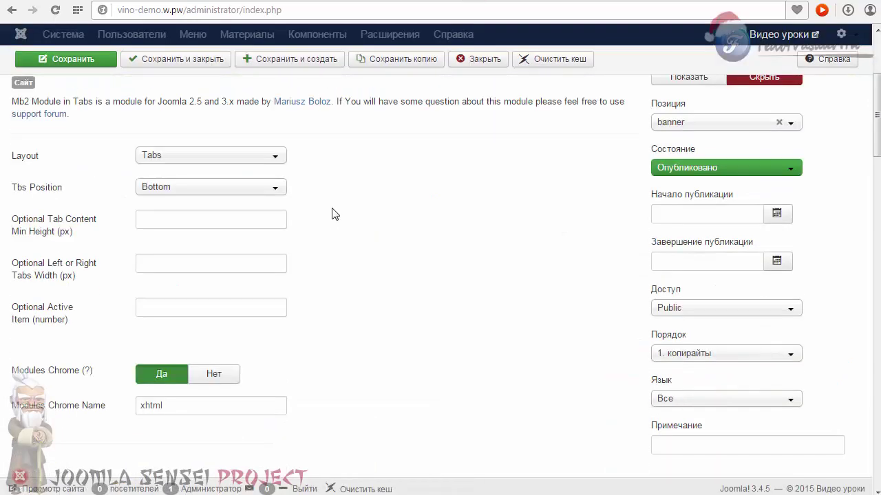
{"action": "left_click", "coordinate": [275, 188]}
{"action": "left_click", "coordinate": [215, 237]}
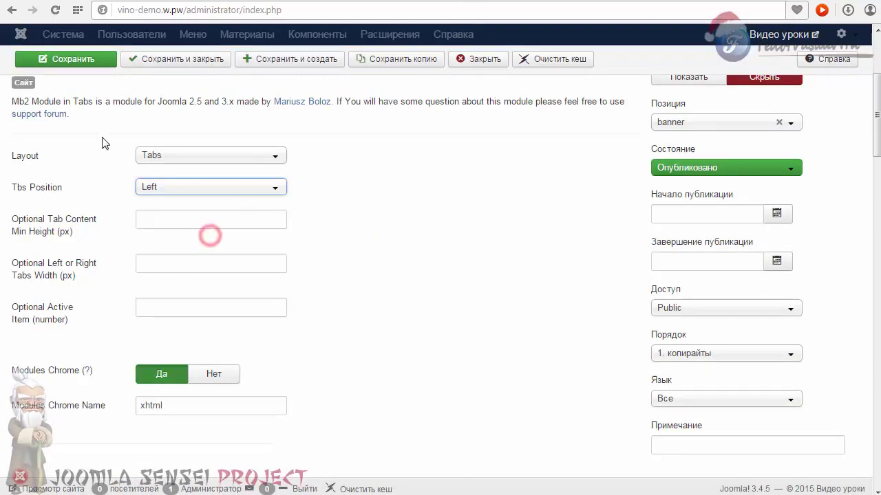
{"action": "left_click", "coordinate": [88, 60]}
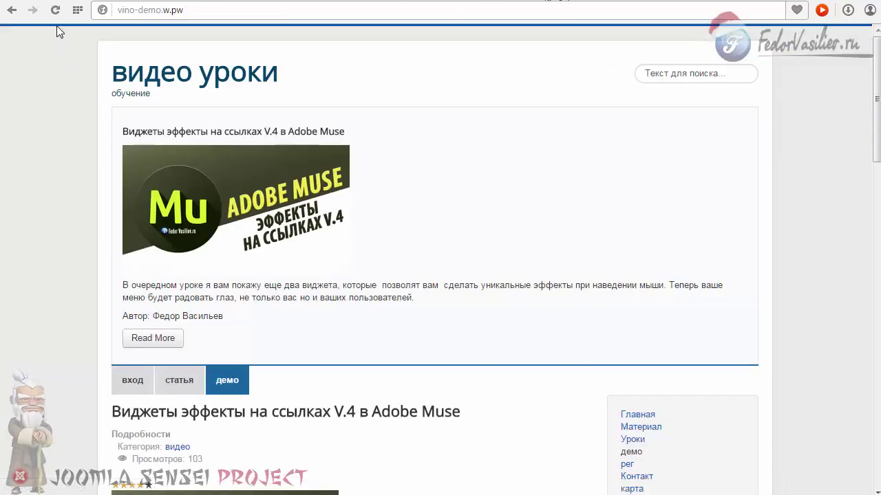
{"action": "left_click", "coordinate": [56, 11]}
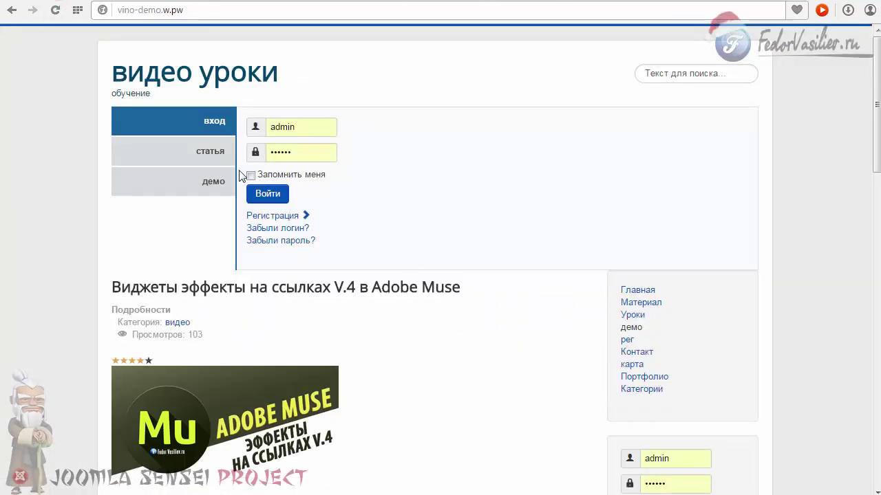
- Test switching between the статья, демо and вход tabs in the left-side layout on the home page
{"action": "left_click", "coordinate": [200, 150]}
{"action": "left_click", "coordinate": [191, 183]}
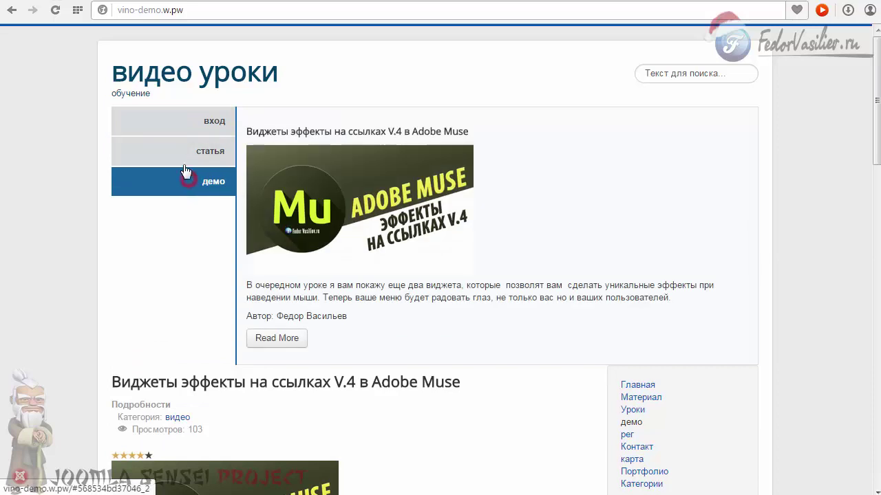
{"action": "left_click", "coordinate": [184, 147]}
{"action": "left_click", "coordinate": [188, 118]}
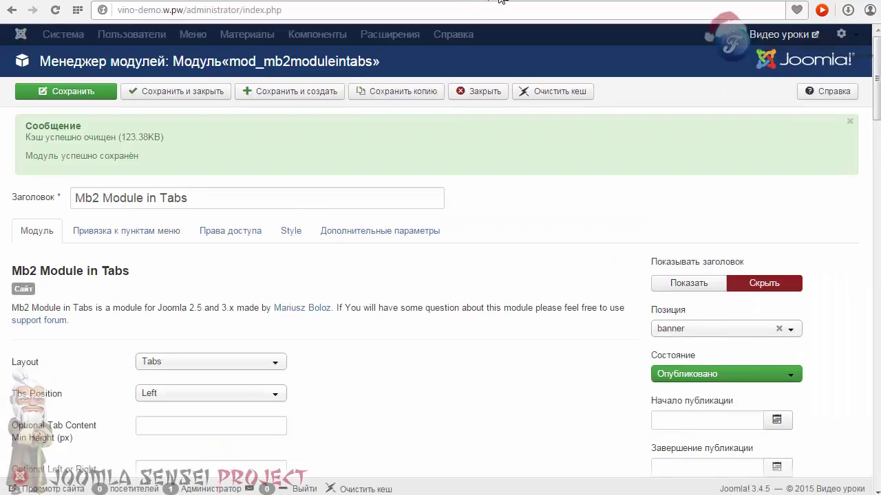
- Set the tab content's minimum height to 70 px and the left/right tabs width to 50 px, save the module and reload the home page
{"action": "scroll", "coordinate": [375, 218], "scroll_direction": "down", "scroll_amount": 3}
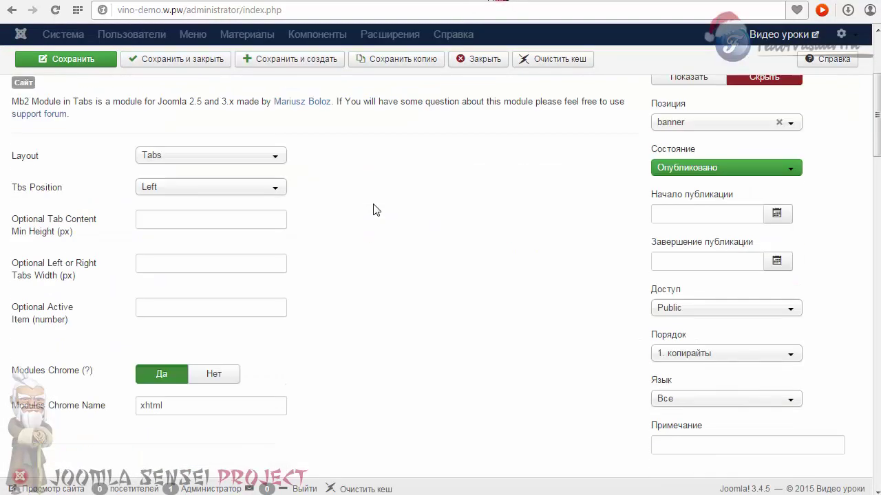
{"action": "left_click", "coordinate": [43, 234]}
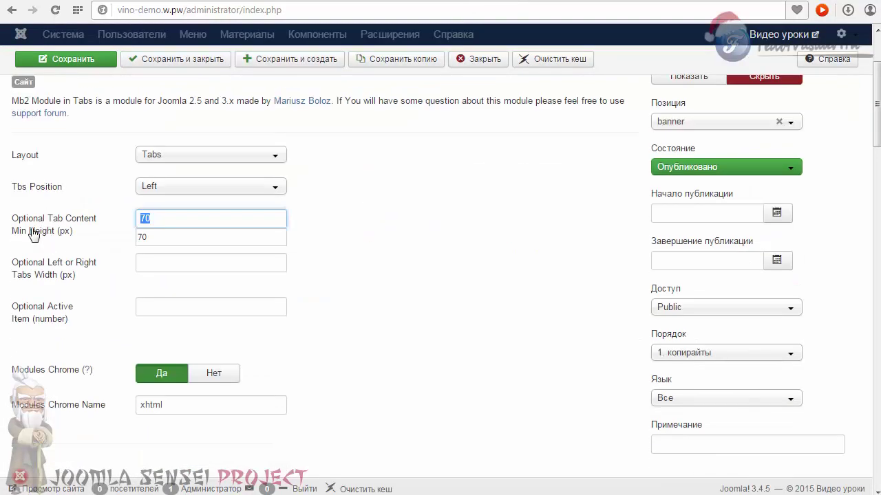
{"action": "left_click", "coordinate": [163, 266]}
{"action": "left_click_drag", "start_coordinate": [26, 262], "coordinate": [62, 289]}
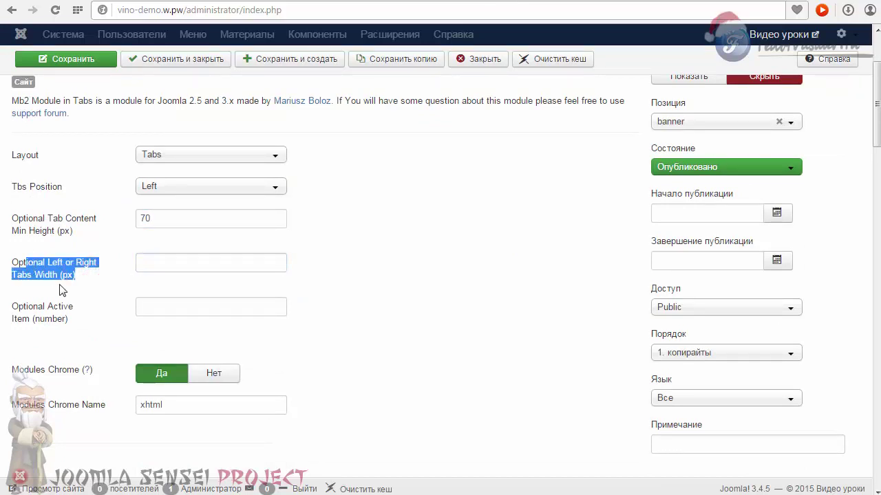
{"action": "left_click", "coordinate": [159, 265]}
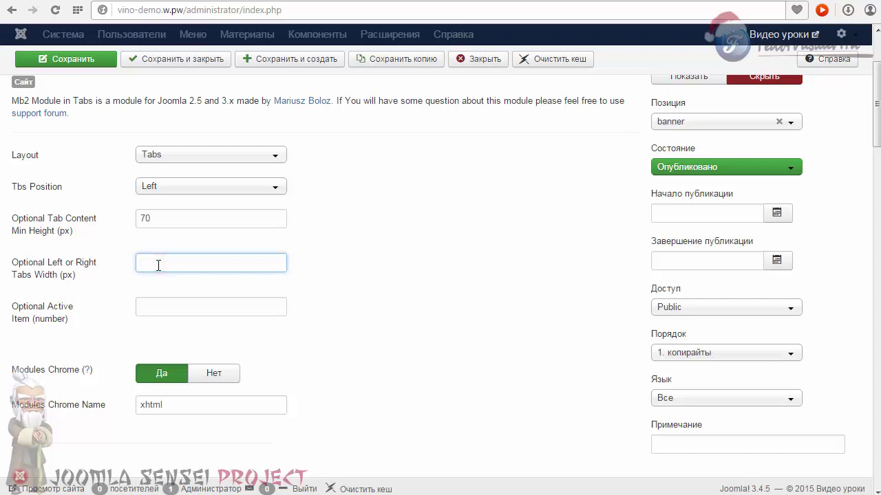
{"action": "type", "text": "50"}
{"action": "left_click", "coordinate": [163, 218]}
{"action": "double_click", "coordinate": [163, 218]}
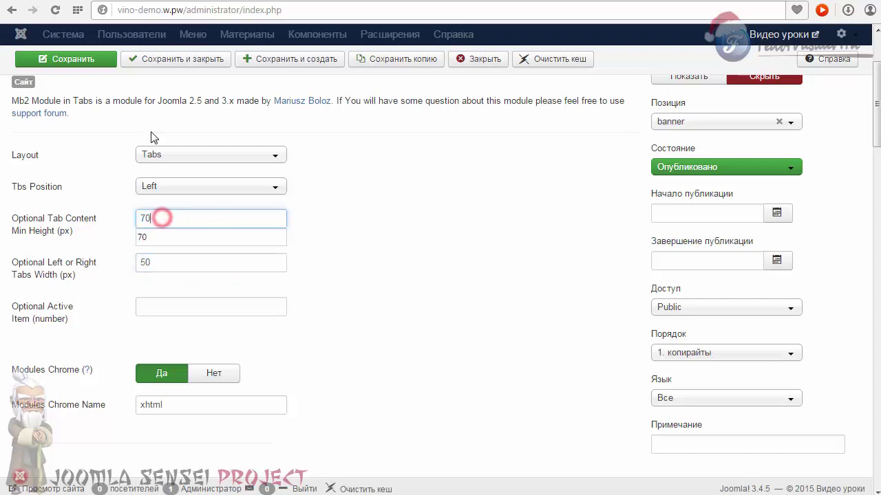
{"action": "left_click", "coordinate": [99, 59]}
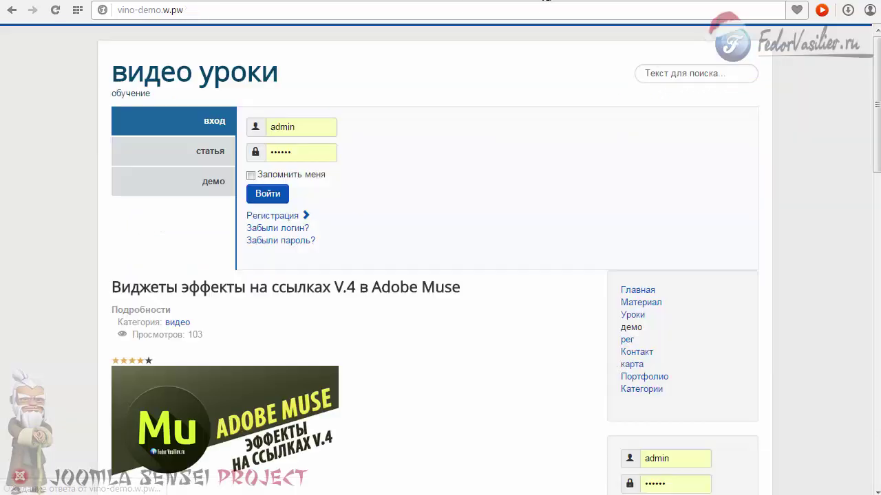
{"action": "left_click", "coordinate": [55, 11]}
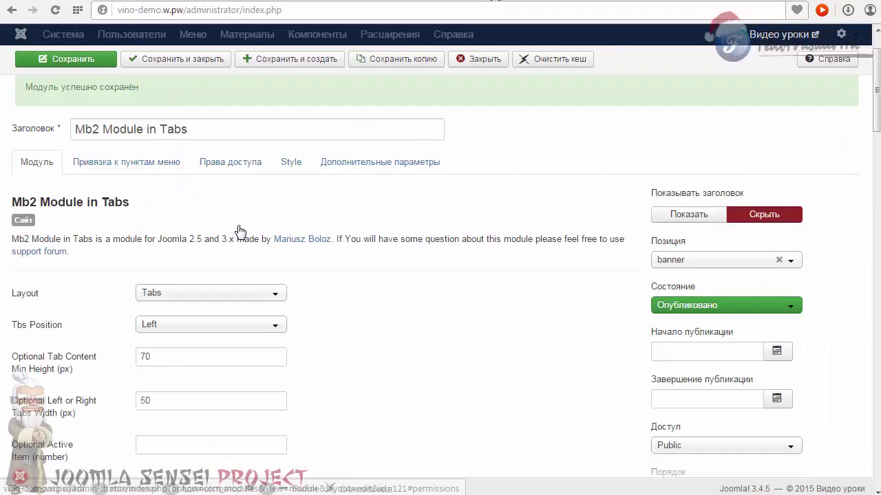
- Set the module's Optional Left or Right Tabs Width to 70 px, save it and reload the home page
{"action": "scroll", "coordinate": [139, 336], "scroll_direction": "down", "scroll_amount": 1}
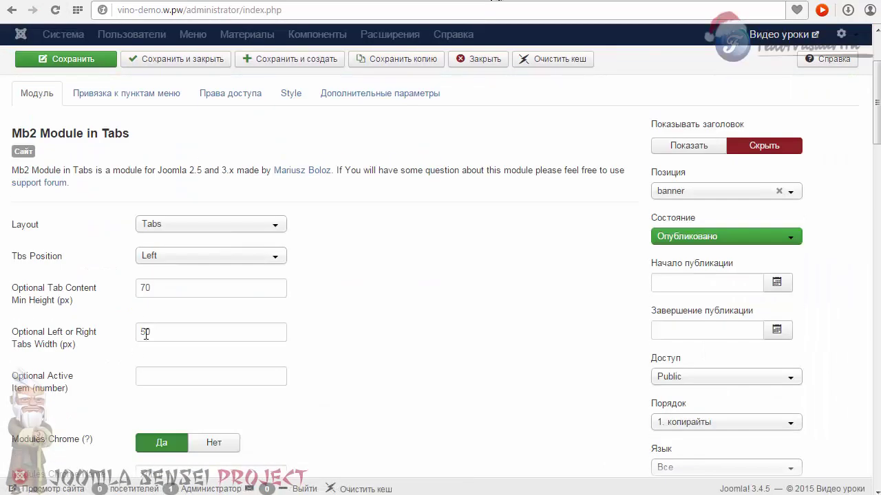
{"action": "left_click_drag", "start_coordinate": [145, 335], "coordinate": [118, 334]}
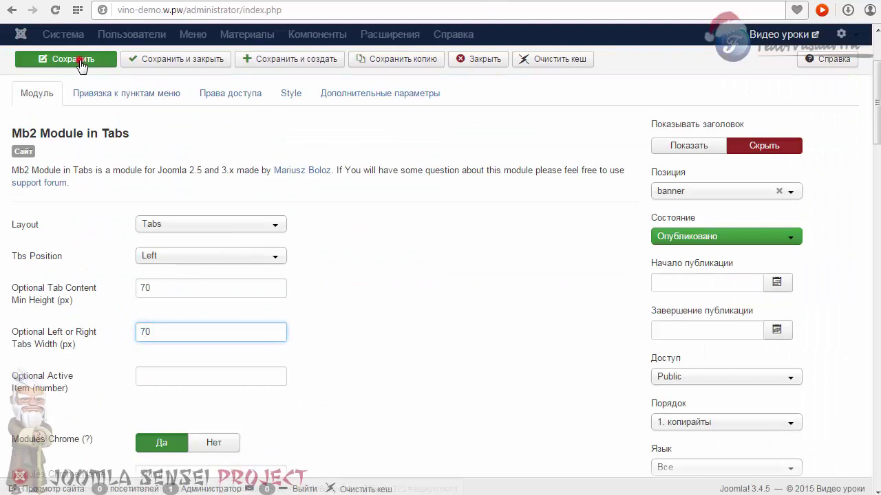
{"action": "left_click", "coordinate": [29, 59]}
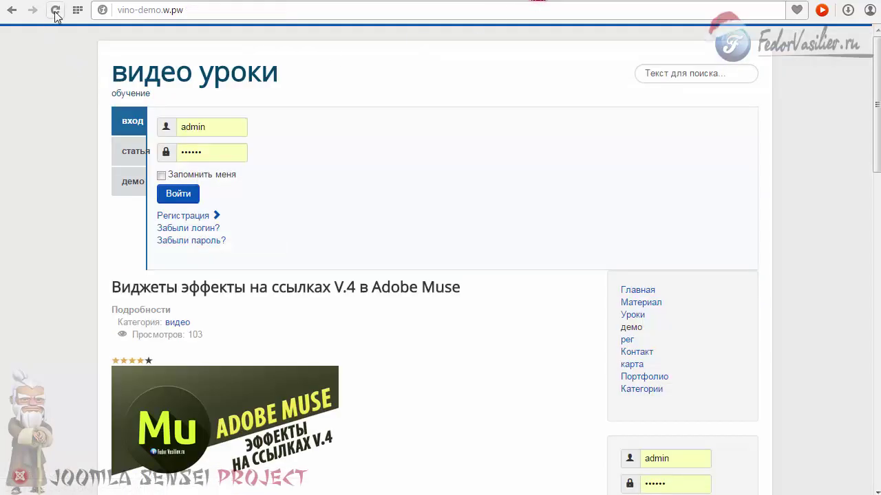
{"action": "left_click", "coordinate": [55, 15]}
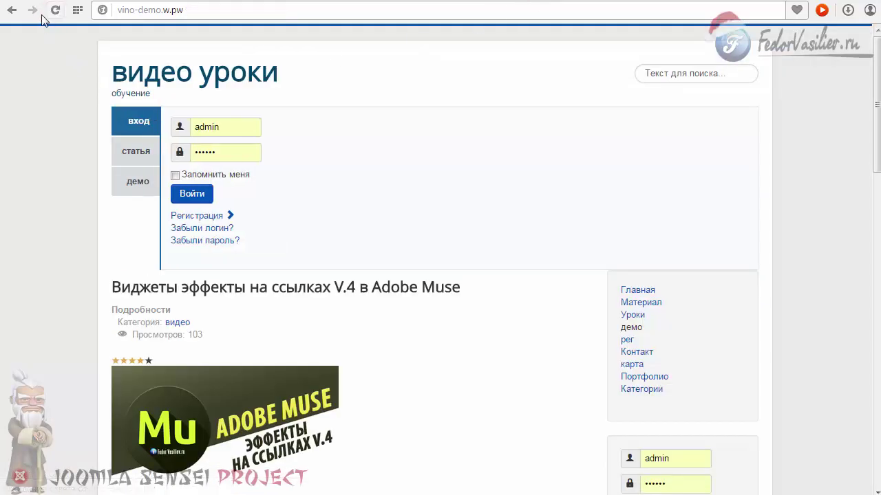
- Check the статья, демо and вход tabs at the new tab width on the home page
{"action": "left_click", "coordinate": [133, 153]}
{"action": "left_click", "coordinate": [130, 183]}
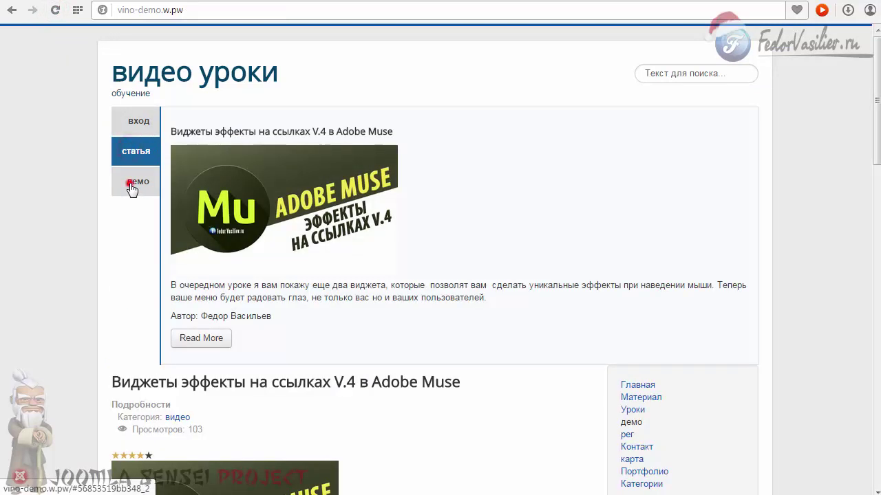
{"action": "left_click", "coordinate": [139, 127]}
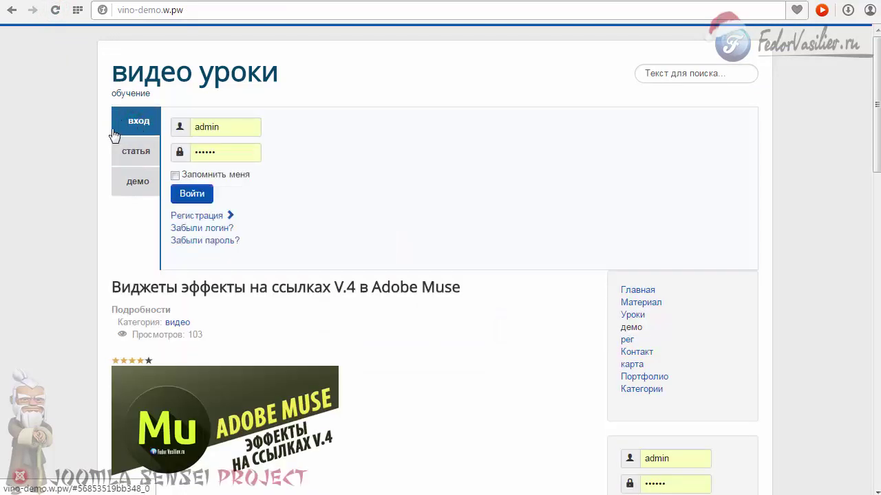
- Set the module's Optional Tab Content Min Height to 500 px, save it and reload the home page
{"action": "key", "text": "ctrl+Tab"}
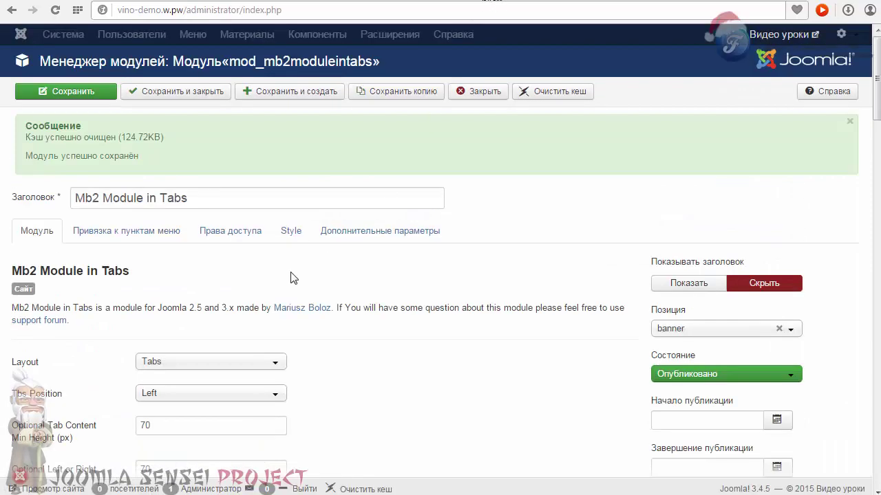
{"action": "scroll", "coordinate": [274, 279], "scroll_direction": "down", "scroll_amount": 4}
{"action": "scroll", "coordinate": [250, 277], "scroll_direction": "up", "scroll_amount": 1}
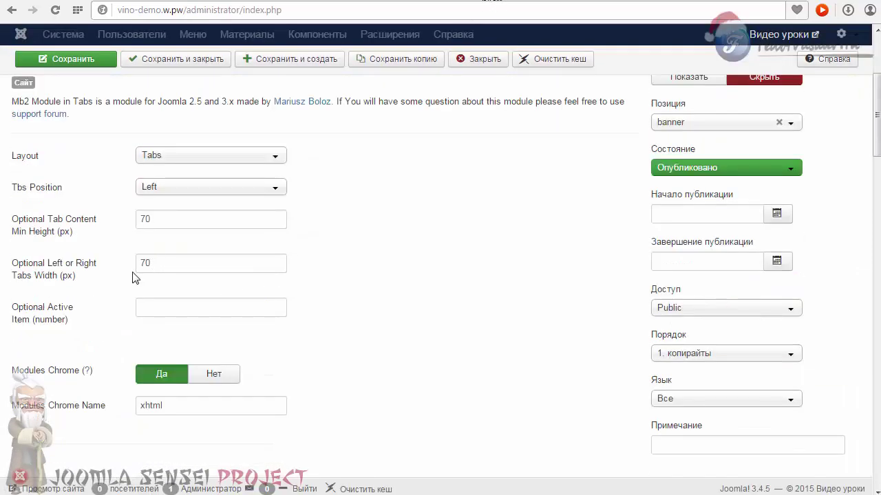
{"action": "left_click", "coordinate": [148, 262]}
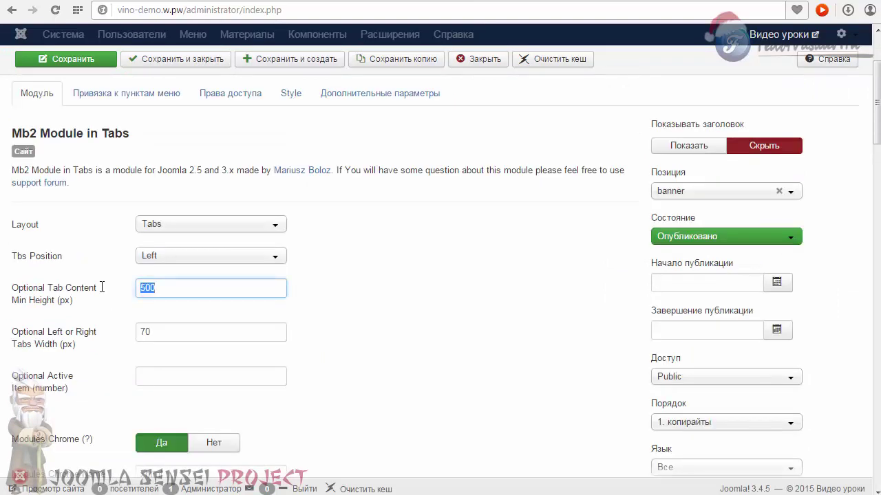
{"action": "left_click", "coordinate": [171, 285]}
{"action": "left_click", "coordinate": [350, 292]}
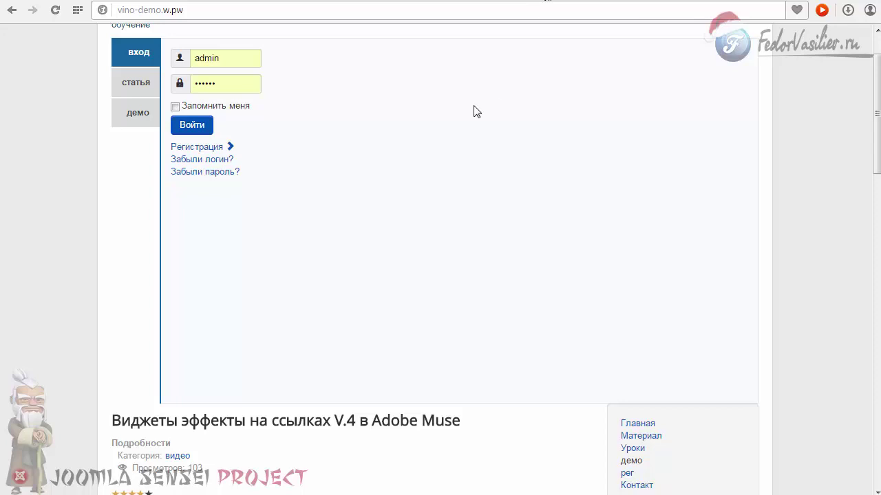
- Examine the height of the content area under the вход, статья and демо tabs on the home page
{"action": "scroll", "coordinate": [453, 110], "scroll_direction": "up", "scroll_amount": 1}
{"action": "scroll", "coordinate": [454, 110], "scroll_direction": "down", "scroll_amount": 1}
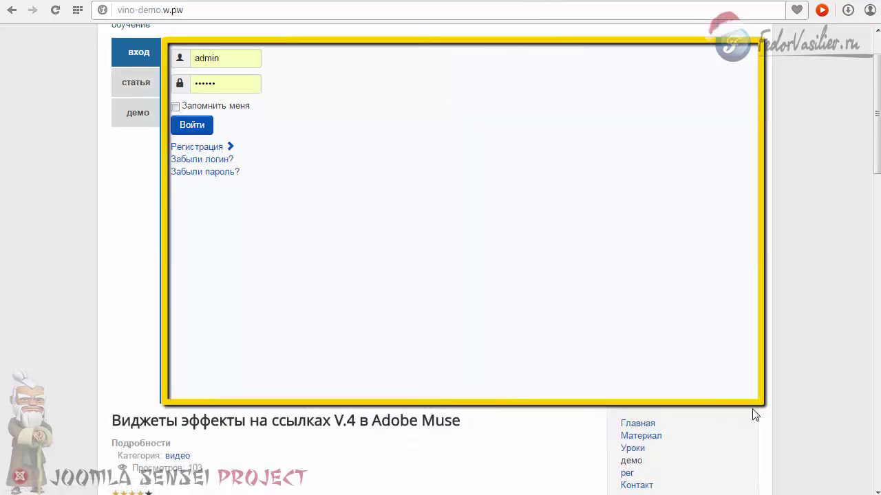
{"action": "scroll", "coordinate": [323, 128], "scroll_direction": "up", "scroll_amount": 1}
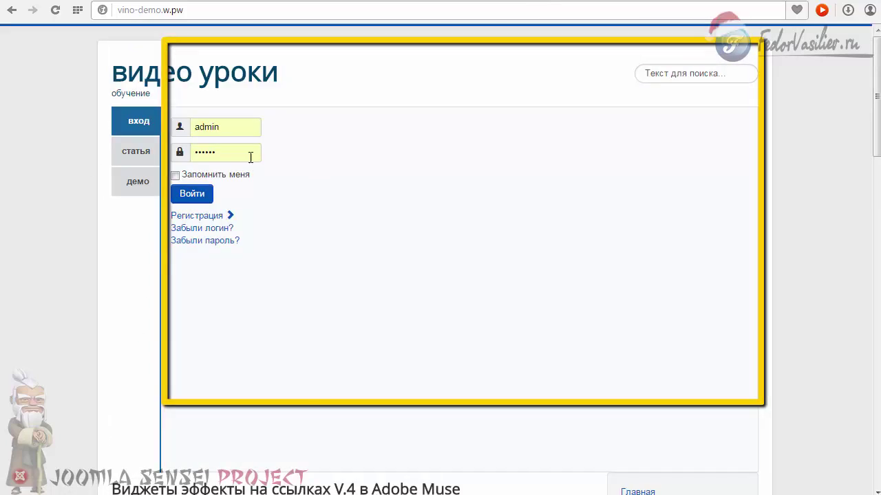
{"action": "left_click", "coordinate": [130, 150]}
{"action": "scroll", "coordinate": [388, 204], "scroll_direction": "down", "scroll_amount": 1}
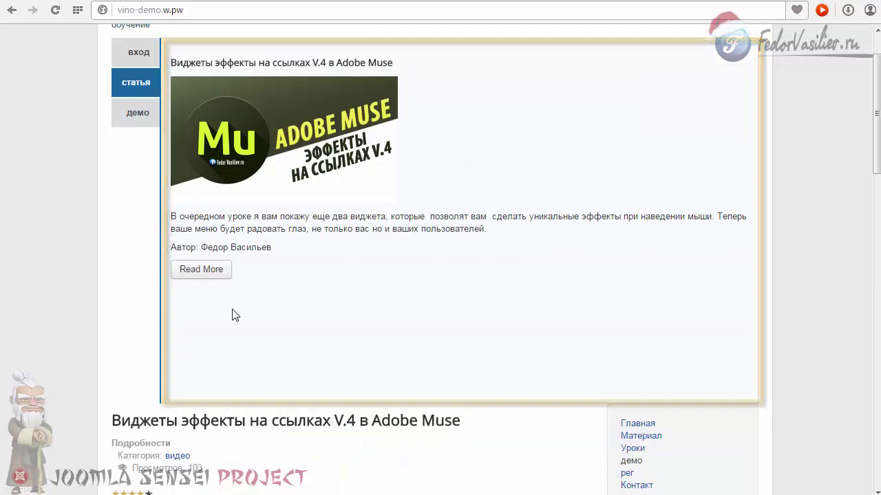
{"action": "left_click", "coordinate": [136, 116]}
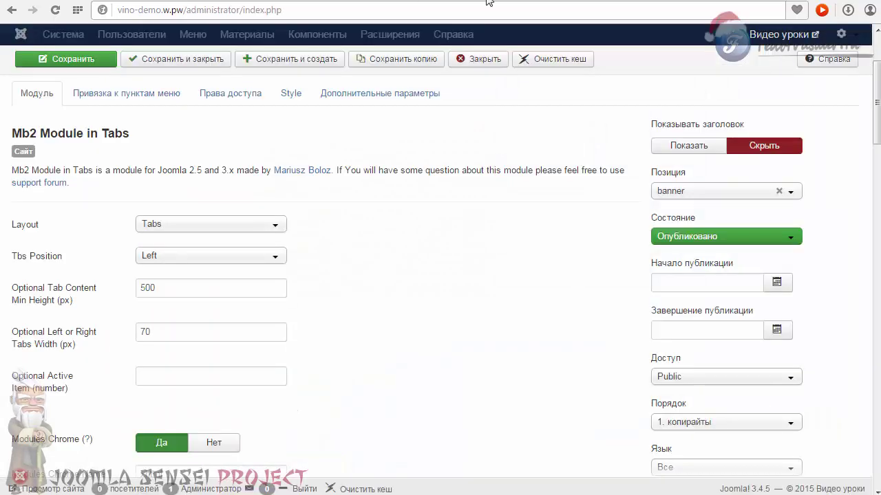
- Clear the module's Optional Tab Content Min Height, save it and reload the home page
{"action": "double_click", "coordinate": [173, 285]}
{"action": "key", "text": "BackSpace"}
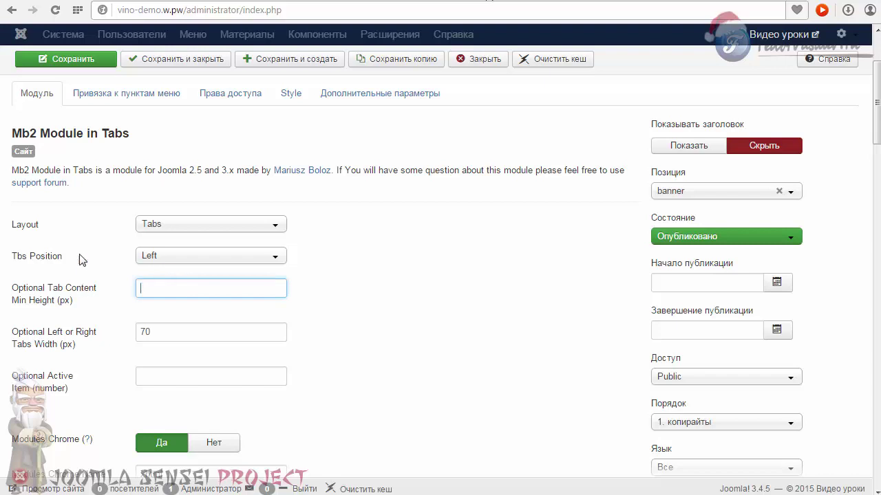
{"action": "left_click", "coordinate": [75, 66]}
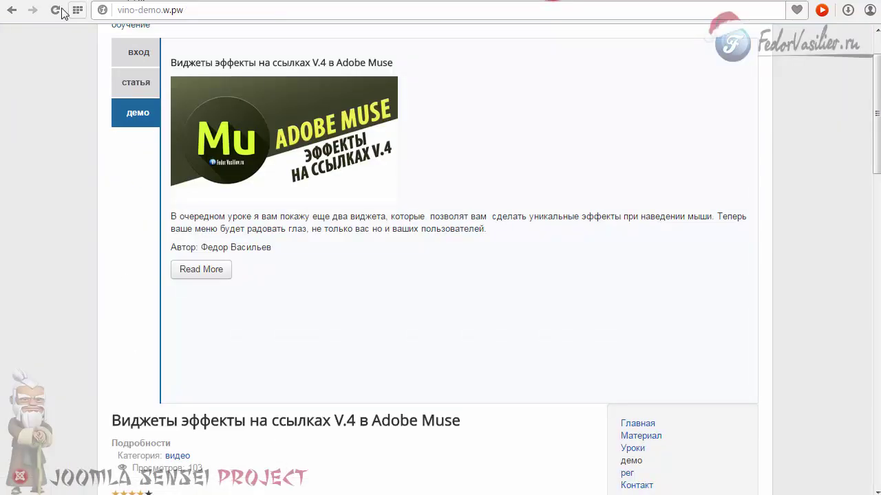
{"action": "left_click", "coordinate": [57, 11]}
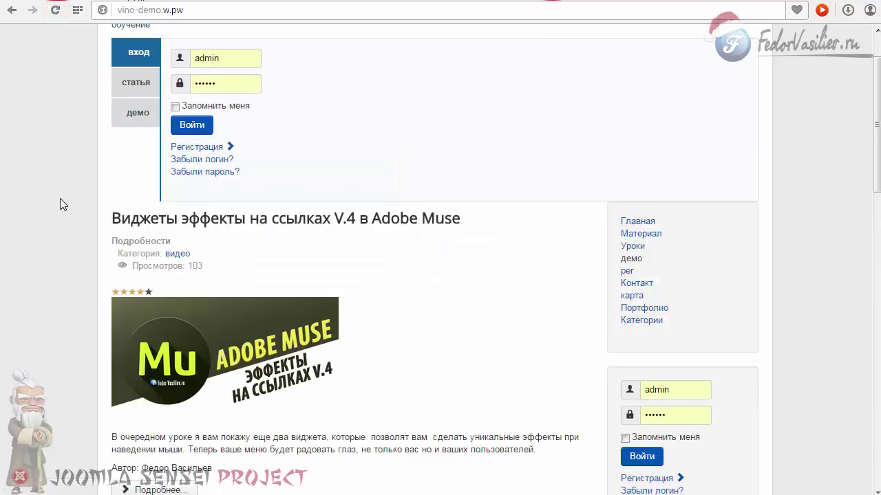
- Switch through the статья, демо and вход tabs on the home page to check their height without a minimum value
{"action": "scroll", "coordinate": [61, 206], "scroll_direction": "up", "scroll_amount": 1}
{"action": "left_click", "coordinate": [122, 156]}
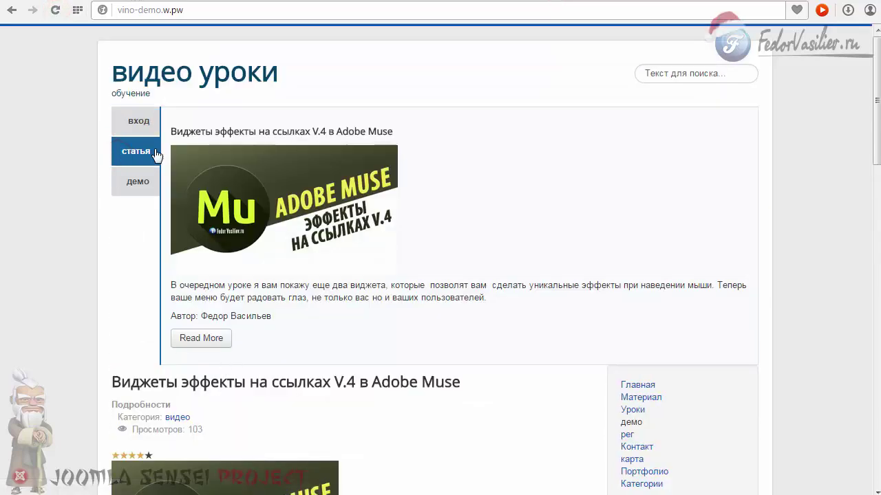
{"action": "left_click", "coordinate": [146, 183]}
{"action": "left_click", "coordinate": [145, 122]}
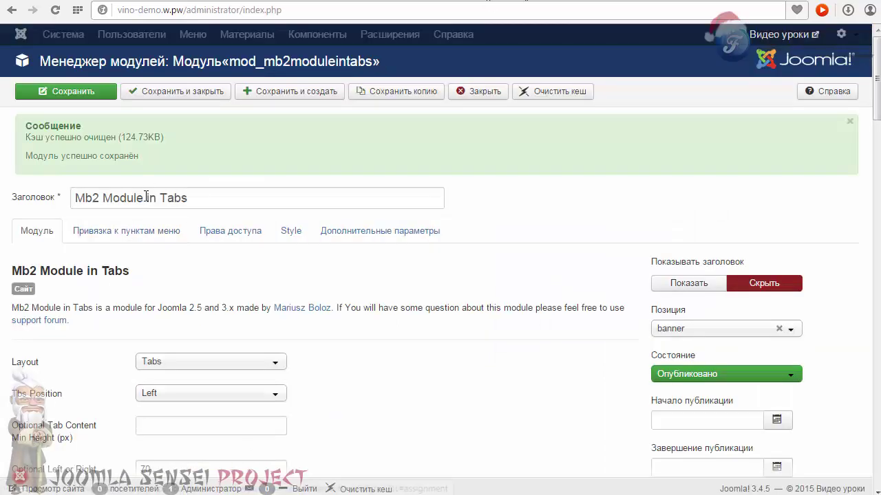
- Examine the Optional Active Item (number) setting in the module's parameters
{"action": "scroll", "coordinate": [181, 255], "scroll_direction": "down", "scroll_amount": 3}
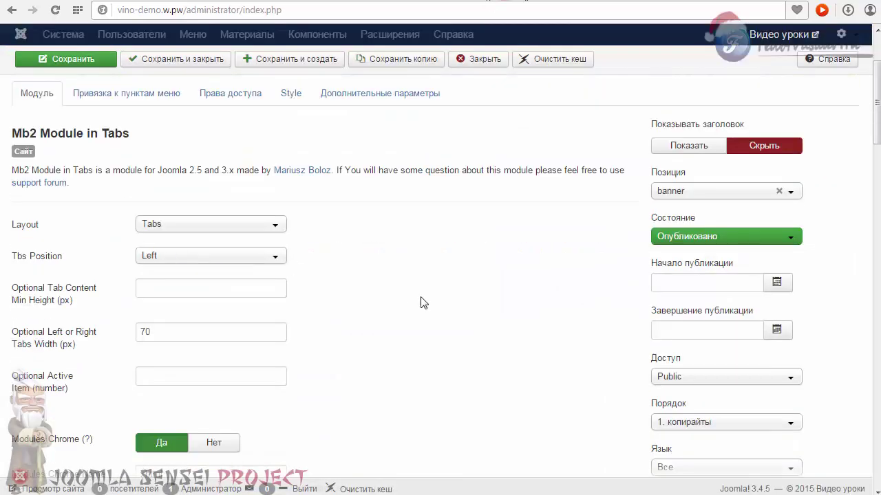
{"action": "scroll", "coordinate": [423, 296], "scroll_direction": "down", "scroll_amount": 3}
{"action": "scroll", "coordinate": [423, 292], "scroll_direction": "up", "scroll_amount": 1}
{"action": "triple_click", "coordinate": [37, 252]}
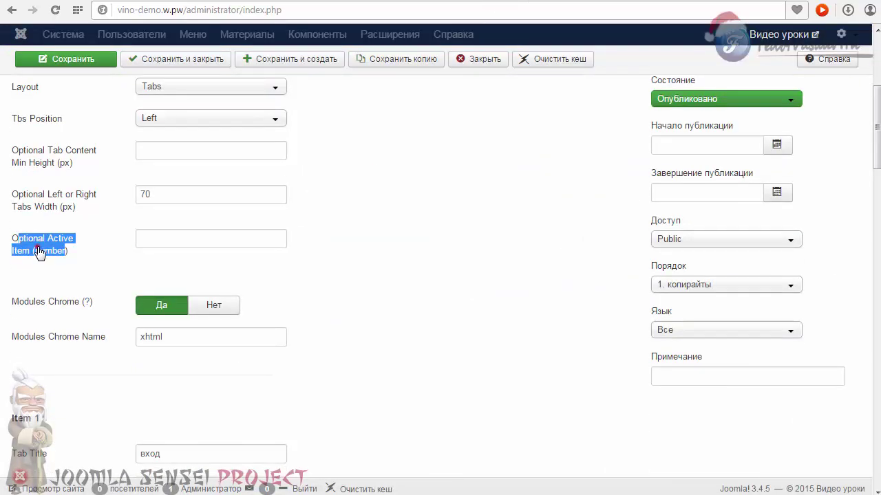
{"action": "left_click", "coordinate": [161, 236]}
{"action": "left_click", "coordinate": [158, 236]}
{"action": "left_click", "coordinate": [93, 253]}
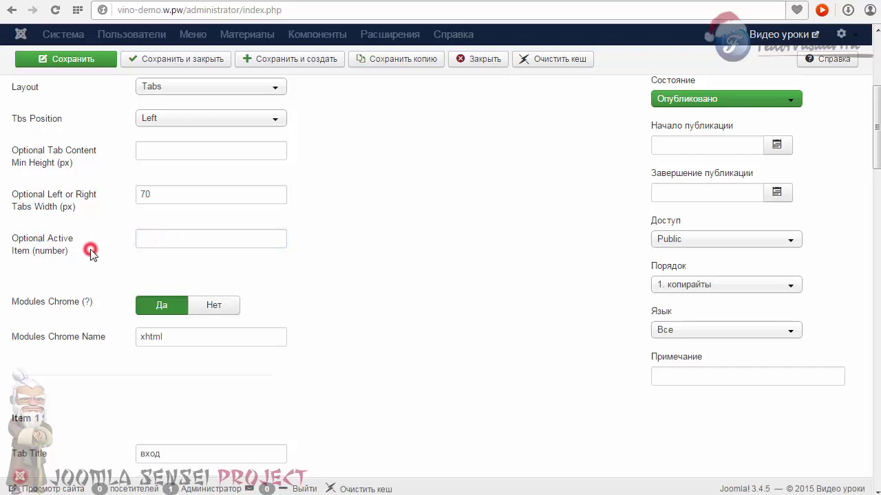
{"action": "left_click_drag", "start_coordinate": [11, 251], "coordinate": [40, 254]}
{"action": "left_click", "coordinate": [32, 252]}
{"action": "left_click", "coordinate": [43, 253]}
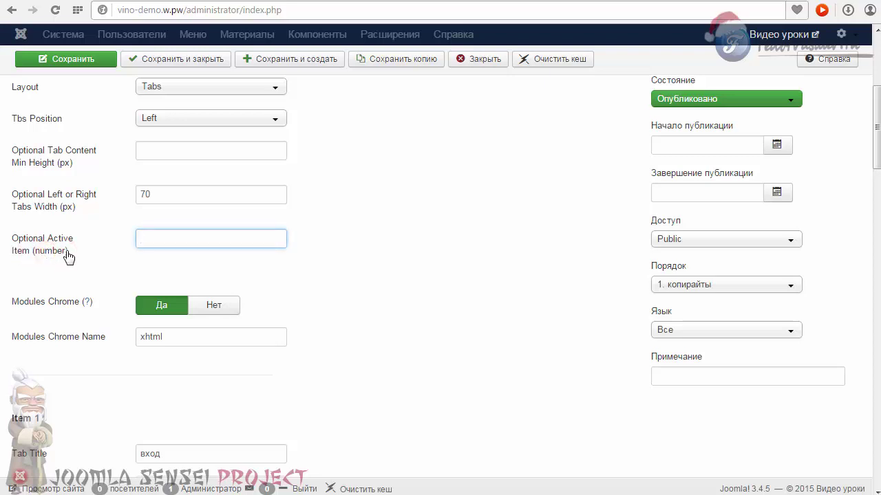
{"action": "double_click", "coordinate": [66, 251]}
{"action": "left_click", "coordinate": [140, 238]}
{"action": "left_click", "coordinate": [172, 239]}
{"action": "key", "text": "Escape"}
{"action": "left_click", "coordinate": [157, 238]}
- Review the Modules Chrome settings and the title, module and article fields of the tab items
{"action": "scroll", "coordinate": [708, 236], "scroll_direction": "down", "scroll_amount": 3}
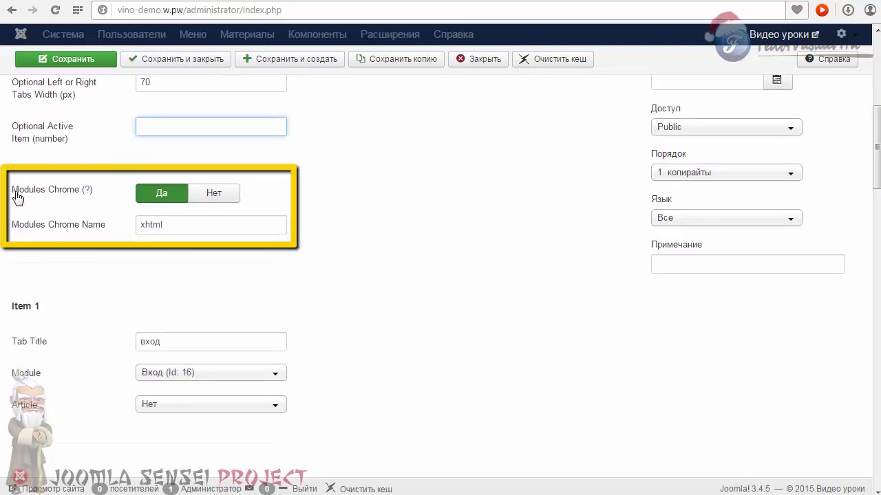
{"action": "left_click_drag", "start_coordinate": [875, 177], "coordinate": [878, 270]}
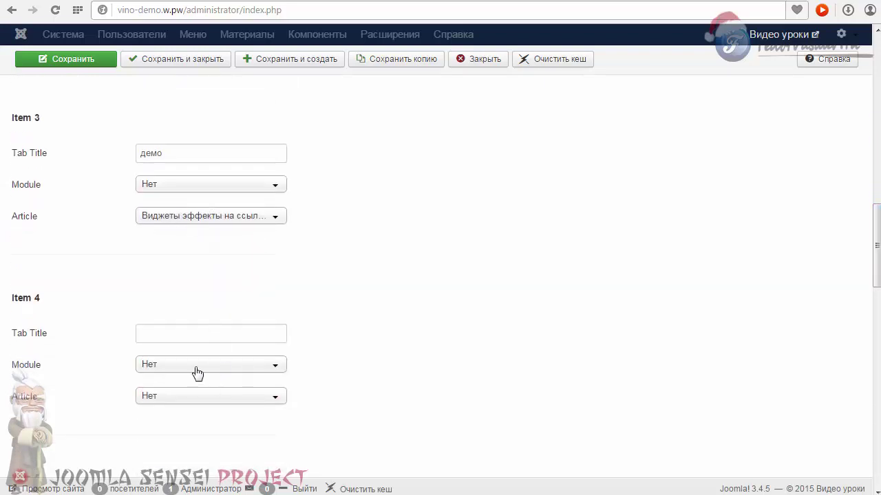
{"action": "left_click_drag", "start_coordinate": [875, 276], "coordinate": [875, 103]}
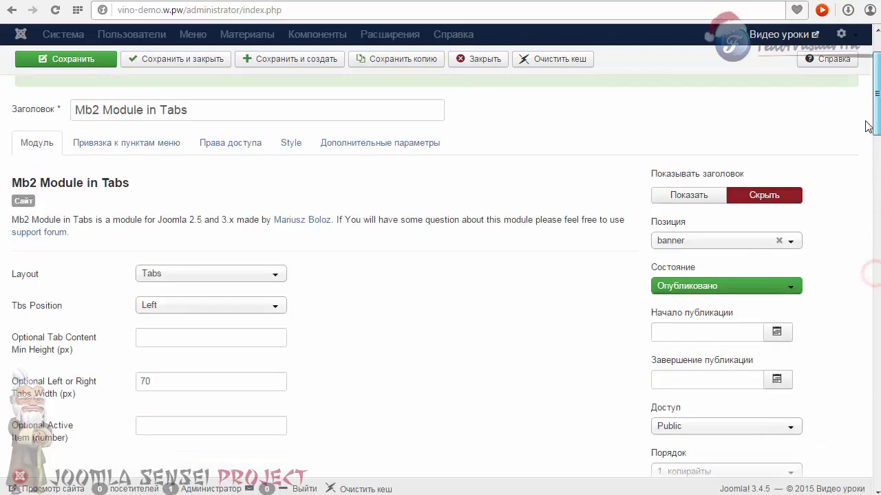
- Open the module's Style settings and compare them with the tab colors on the home page
{"action": "left_click", "coordinate": [278, 146]}
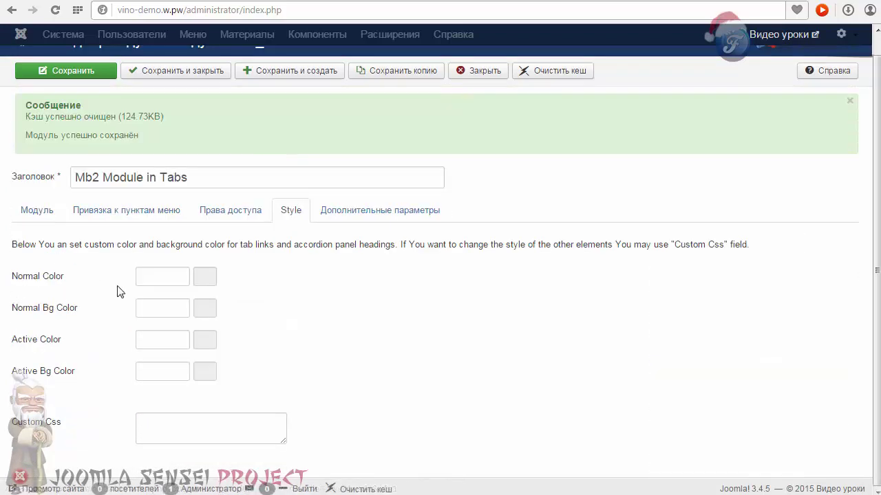
{"action": "left_click", "coordinate": [549, 1]}
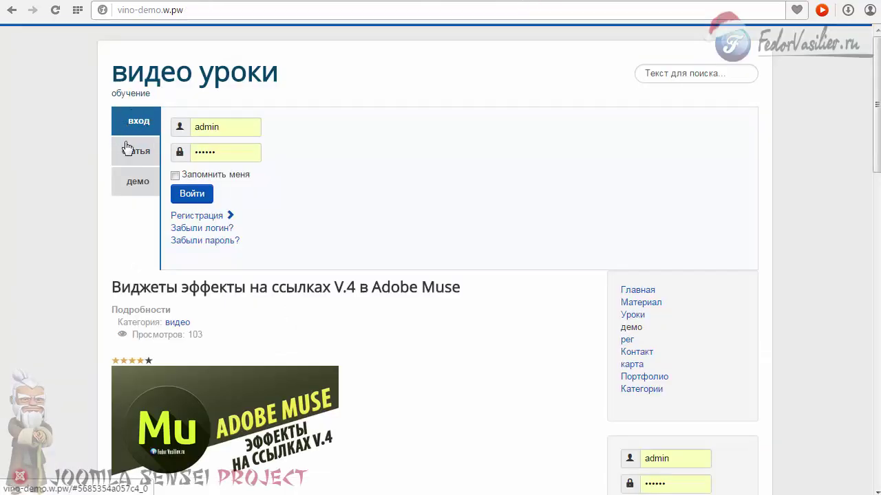
{"action": "left_click", "coordinate": [492, 0]}
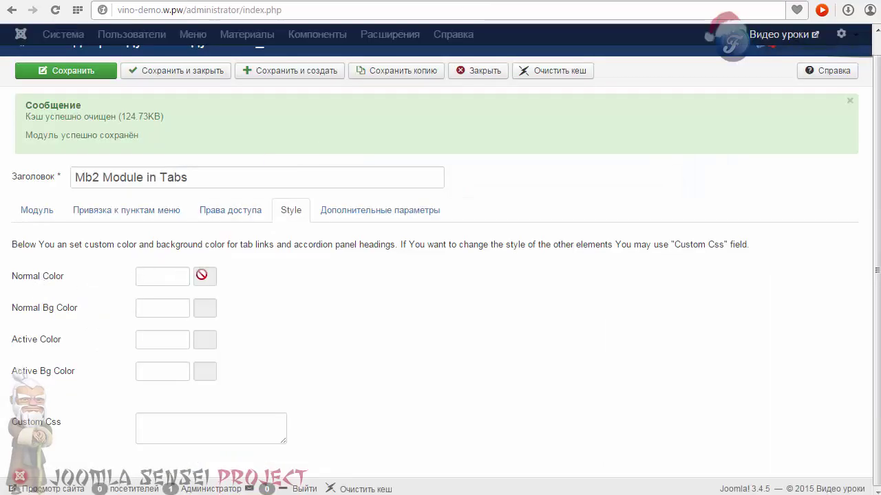
- Set the module's Normal Color to #D9FF42 and its Normal Bg Color to #4AFF4A
{"action": "left_click", "coordinate": [164, 277]}
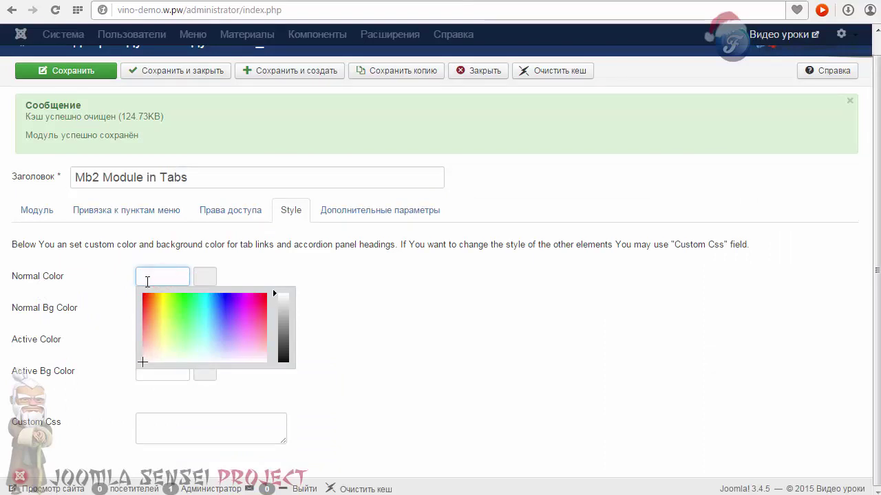
{"action": "mouse_move", "coordinate": [160, 323]}
{"action": "left_mouse_down"}
{"action": "mouse_move", "coordinate": [177, 315]}
{"action": "mouse_move", "coordinate": [167, 311]}
{"action": "left_mouse_up"}
{"action": "left_click", "coordinate": [258, 270]}
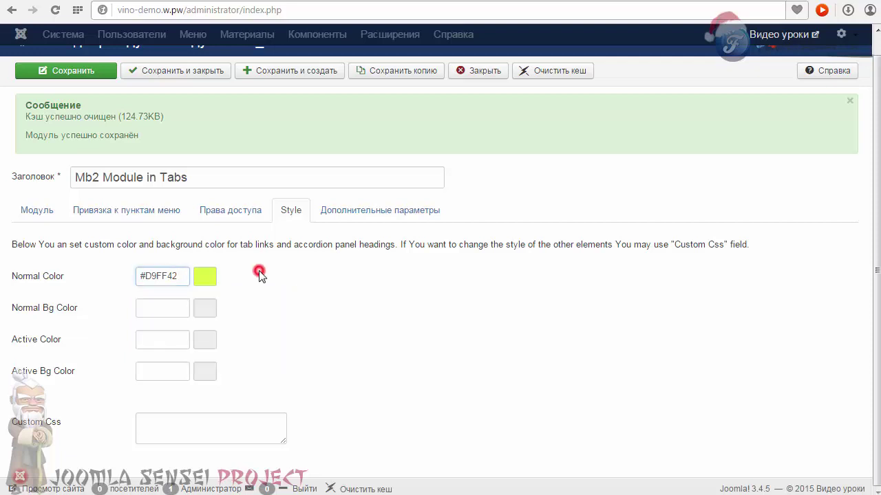
{"action": "left_click", "coordinate": [156, 308]}
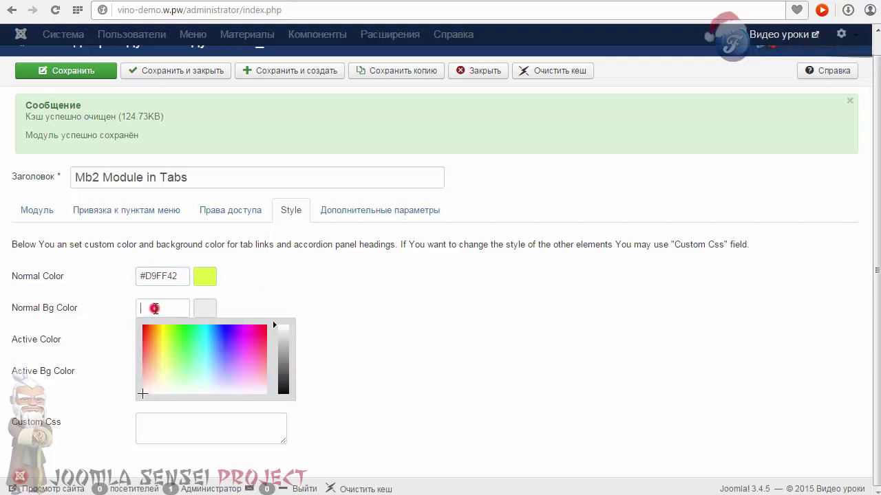
{"action": "left_click", "coordinate": [182, 338]}
{"action": "left_click", "coordinate": [248, 310]}
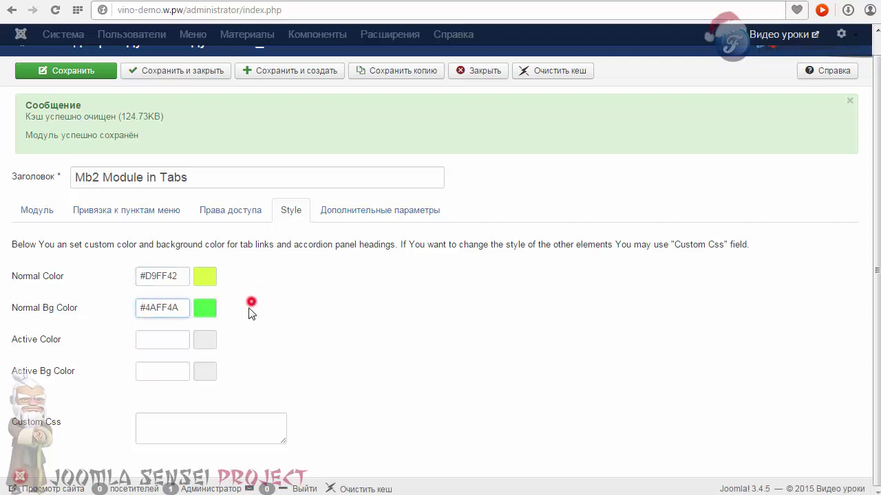
- Set the module's Active Color to #5269FF and its Active Bg Color to #FF406C
{"action": "left_click", "coordinate": [151, 338]}
{"action": "left_click_drag", "start_coordinate": [220, 379], "coordinate": [227, 369]}
{"action": "left_click", "coordinate": [254, 329]}
{"action": "left_click", "coordinate": [153, 371]}
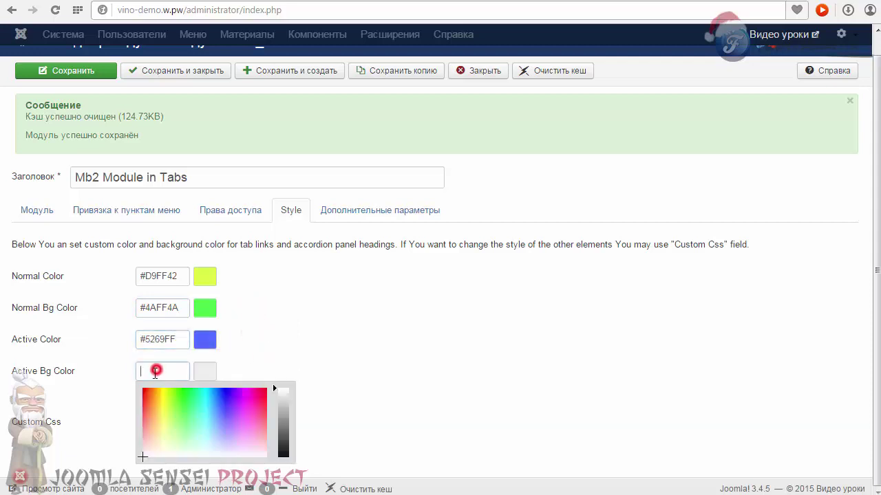
{"action": "left_click", "coordinate": [261, 406]}
{"action": "left_click", "coordinate": [282, 305]}
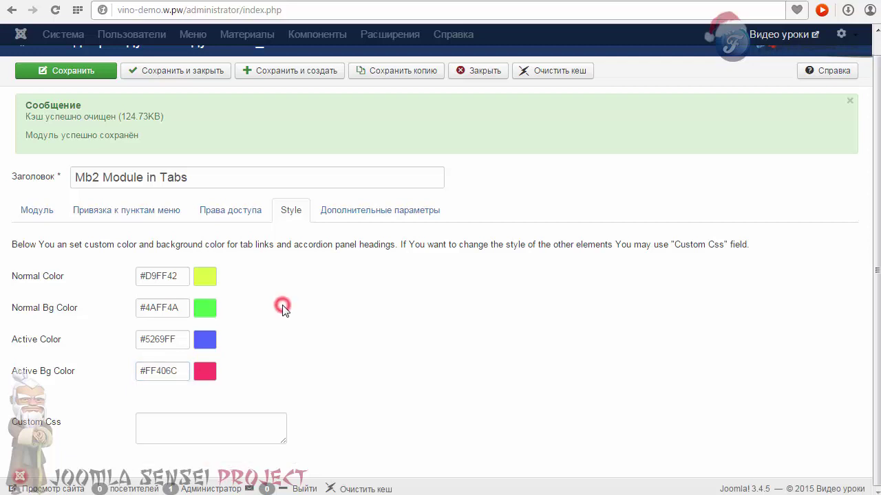
- Save the module and check the new colors on the home page by switching through the статья, демо and вход tabs
{"action": "key", "text": "ctrl+s"}
{"action": "key", "text": "ctrl+Tab"}
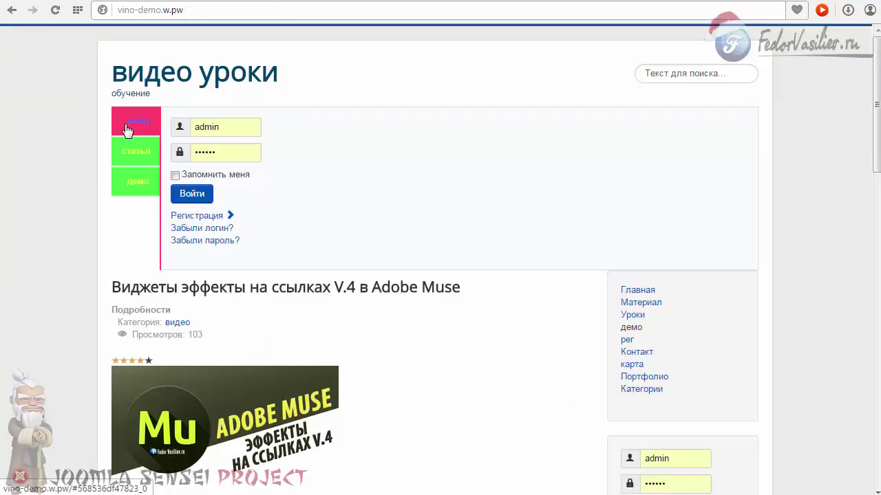
{"action": "left_click", "coordinate": [138, 148]}
{"action": "left_click", "coordinate": [125, 177]}
{"action": "left_click", "coordinate": [127, 119]}
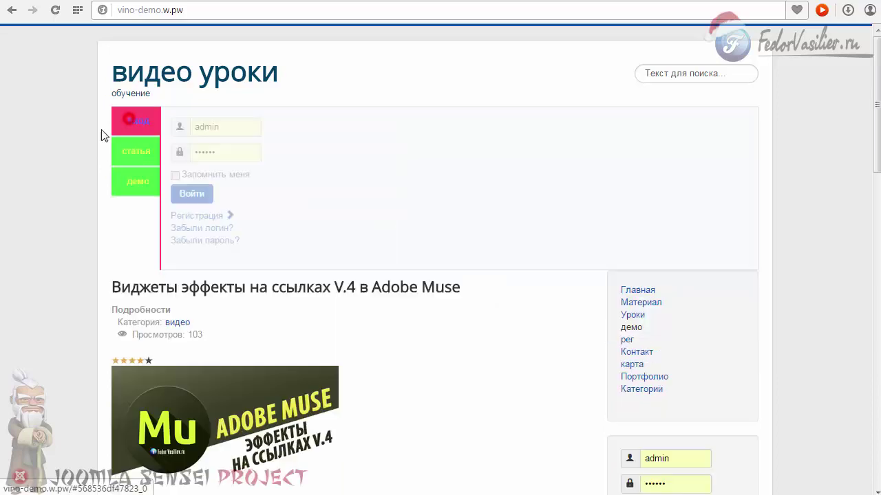
- Match the Active Bg Color setting to the home page by switching through the статья, демо and вход tabs
{"action": "key", "text": "ctrl+Tab"}
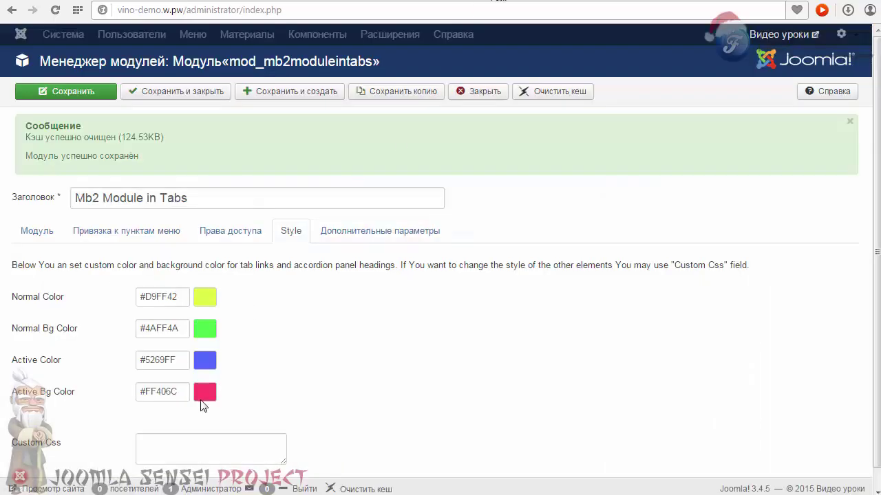
{"action": "triple_click", "coordinate": [86, 391]}
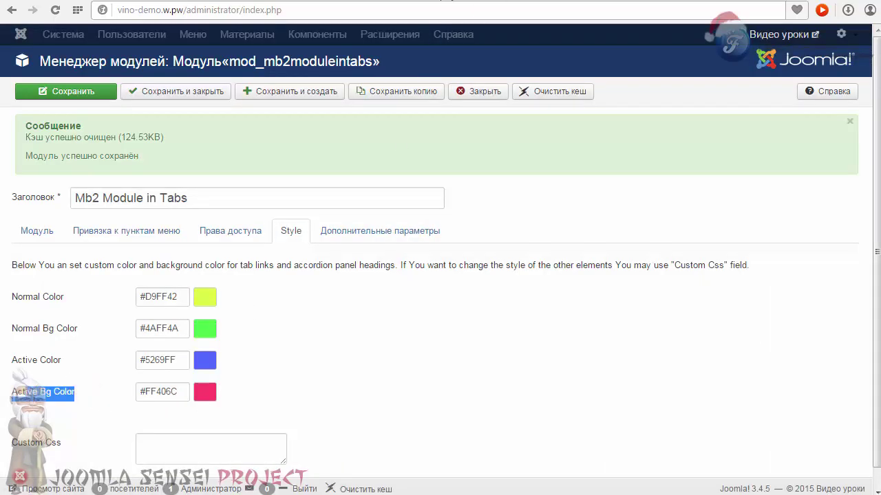
{"action": "key", "text": "ctrl+Tab"}
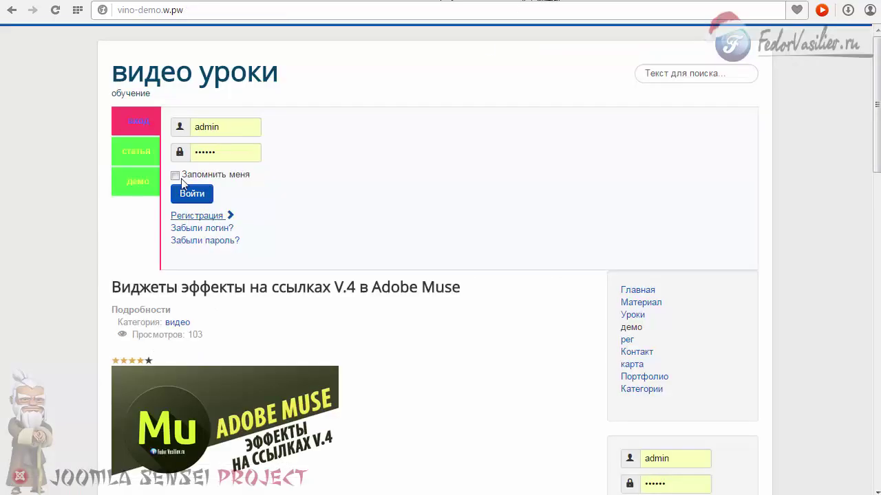
{"action": "left_click", "coordinate": [127, 152]}
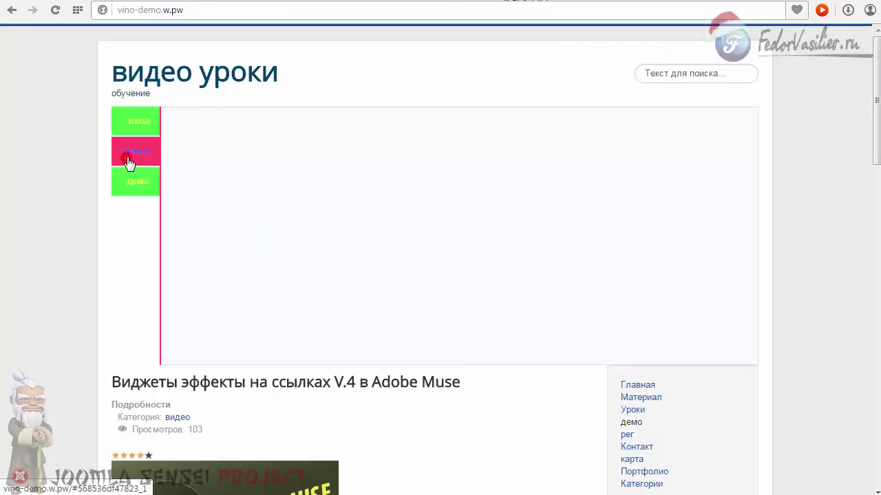
{"action": "left_click", "coordinate": [130, 178]}
{"action": "left_click", "coordinate": [134, 121]}
- Match the Normal Bg Color setting to the background of the inactive tabs on the home page
{"action": "key", "text": "ctrl+Tab"}
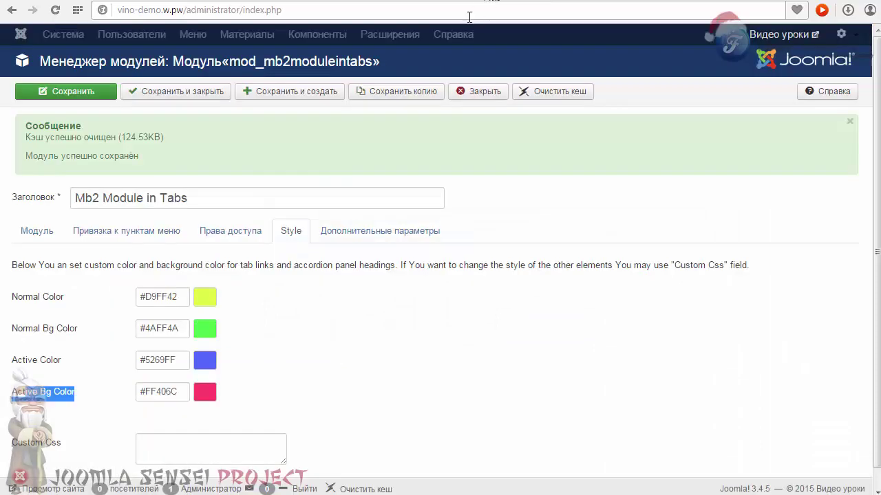
{"action": "left_click_drag", "start_coordinate": [82, 328], "coordinate": [11, 328]}
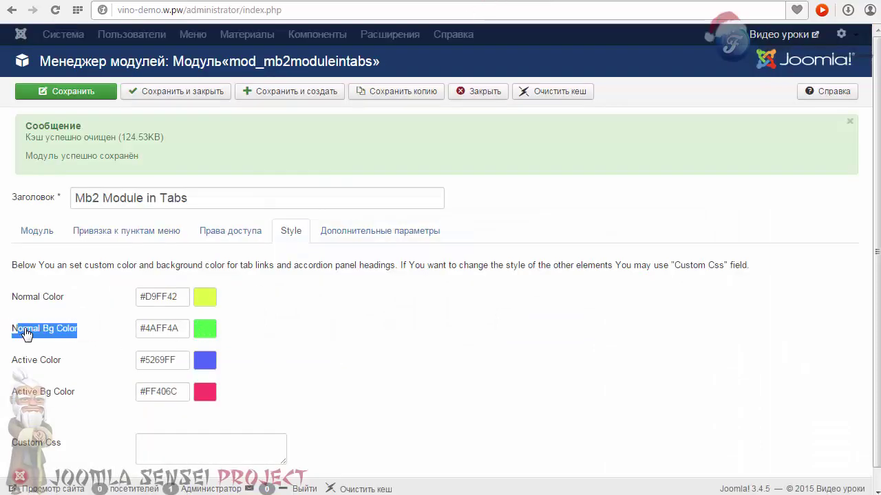
{"action": "key", "text": "ctrl+Tab"}
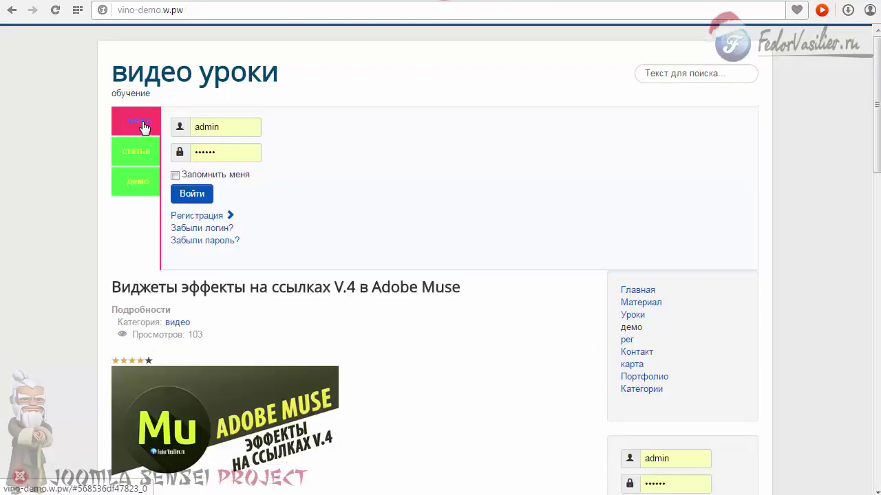
- Match the Active Color setting to the active tab's text on the home page, switching between the статья and вход tabs
{"action": "key", "text": "ctrl+shift+Tab"}
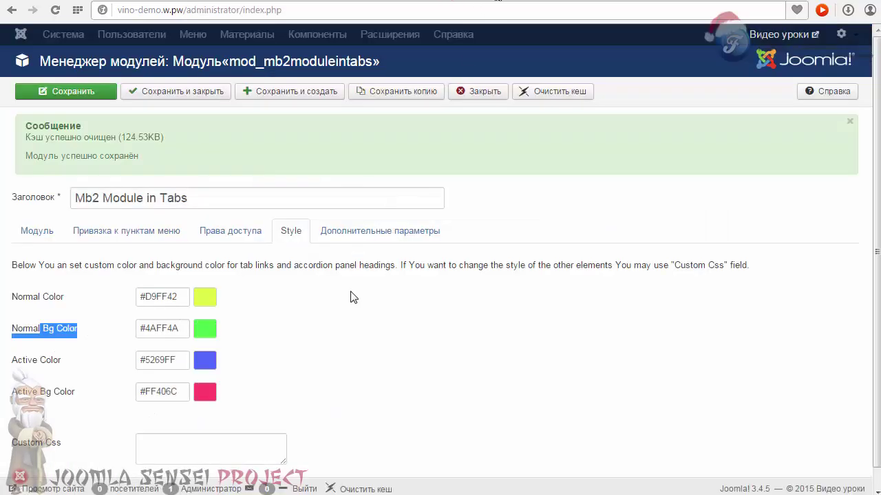
{"action": "left_click_drag", "start_coordinate": [77, 360], "coordinate": [16, 360]}
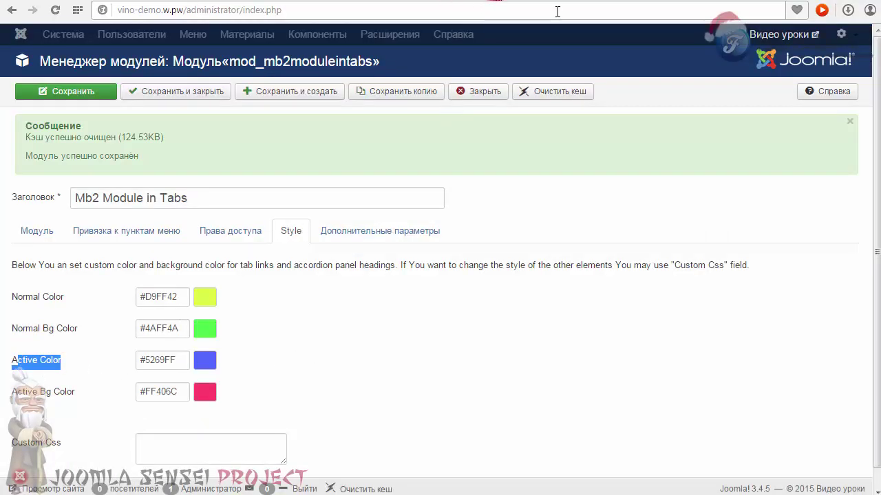
{"action": "left_click", "coordinate": [547, 1]}
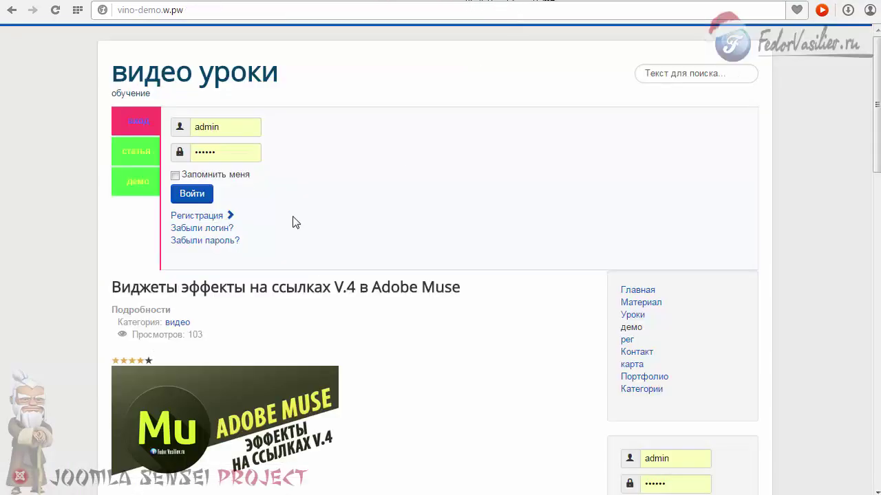
{"action": "left_click", "coordinate": [137, 156]}
{"action": "left_click", "coordinate": [132, 122]}
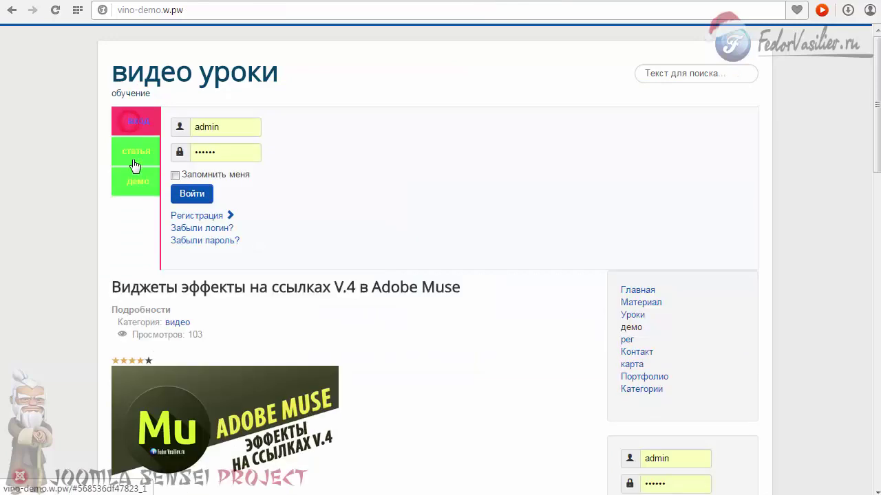
- Match the Normal Color setting to the inactive tabs' text on the home page, switching to the статья and демо tabs
{"action": "left_click", "coordinate": [490, 2]}
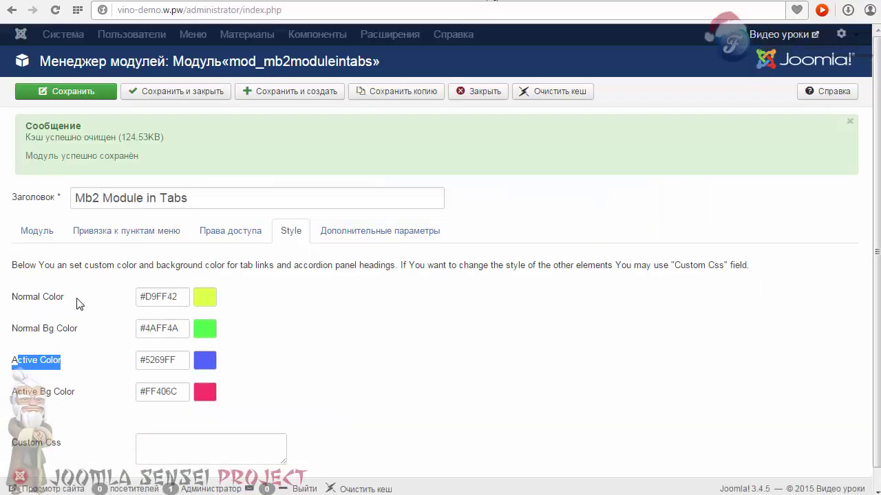
{"action": "triple_click", "coordinate": [75, 298]}
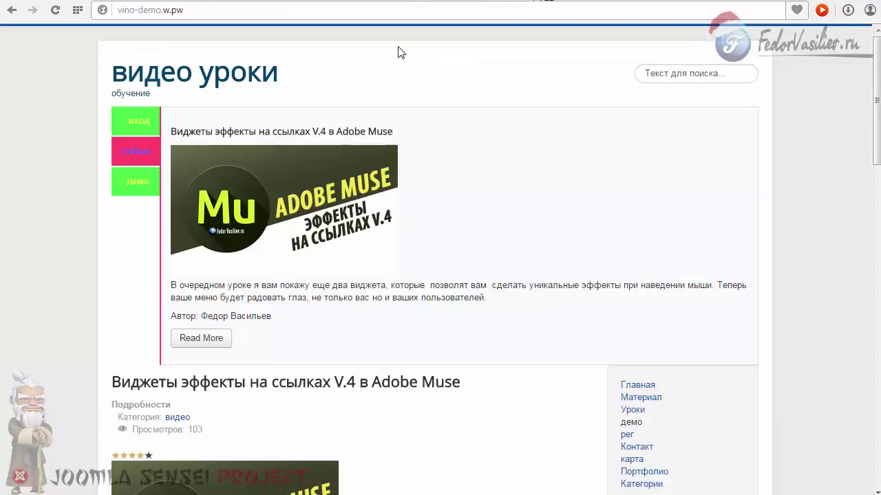
{"action": "left_click", "coordinate": [131, 182]}
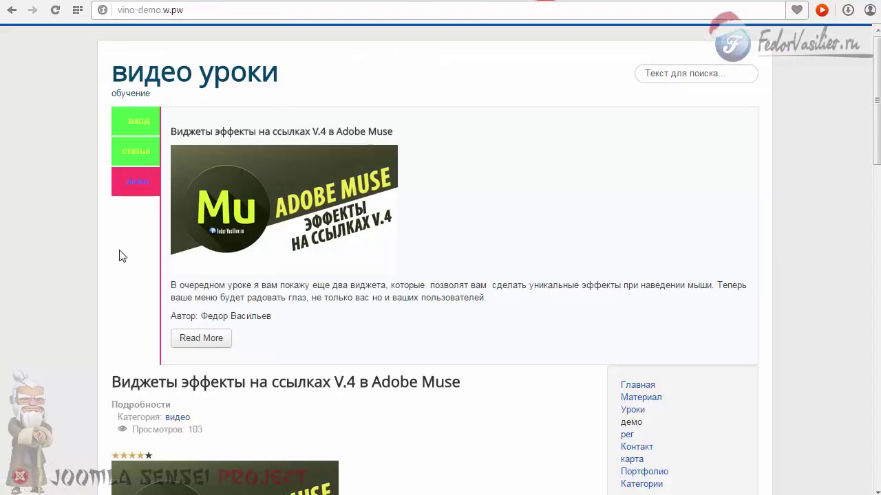